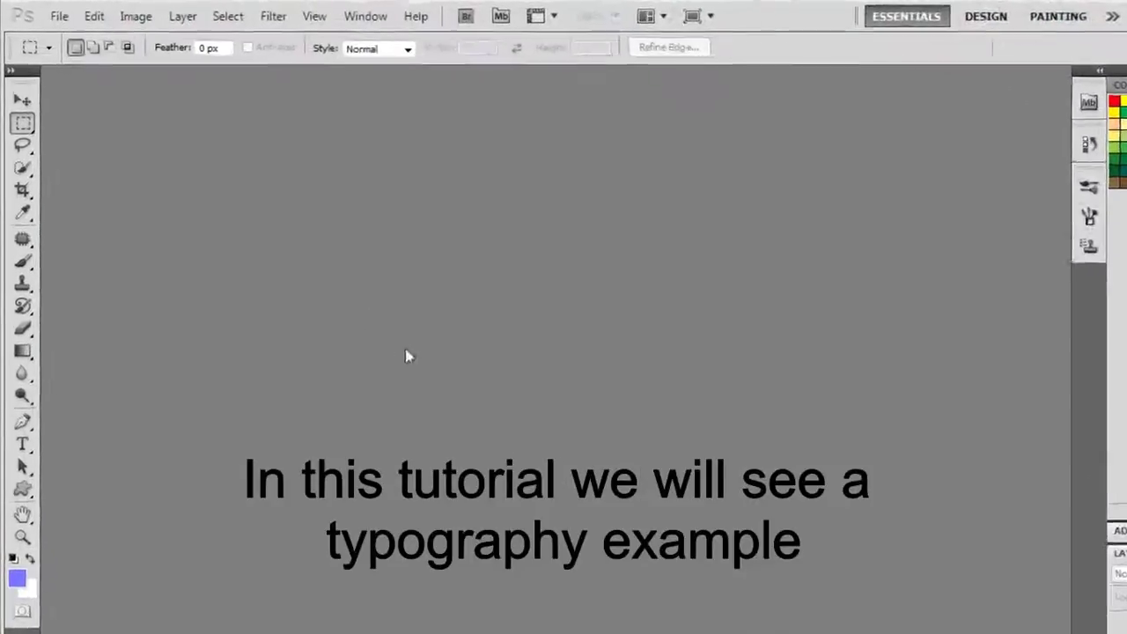
Create a 1920×1080 px, 72 ppi RGB document with a transparent background.
left_click(84, 34)
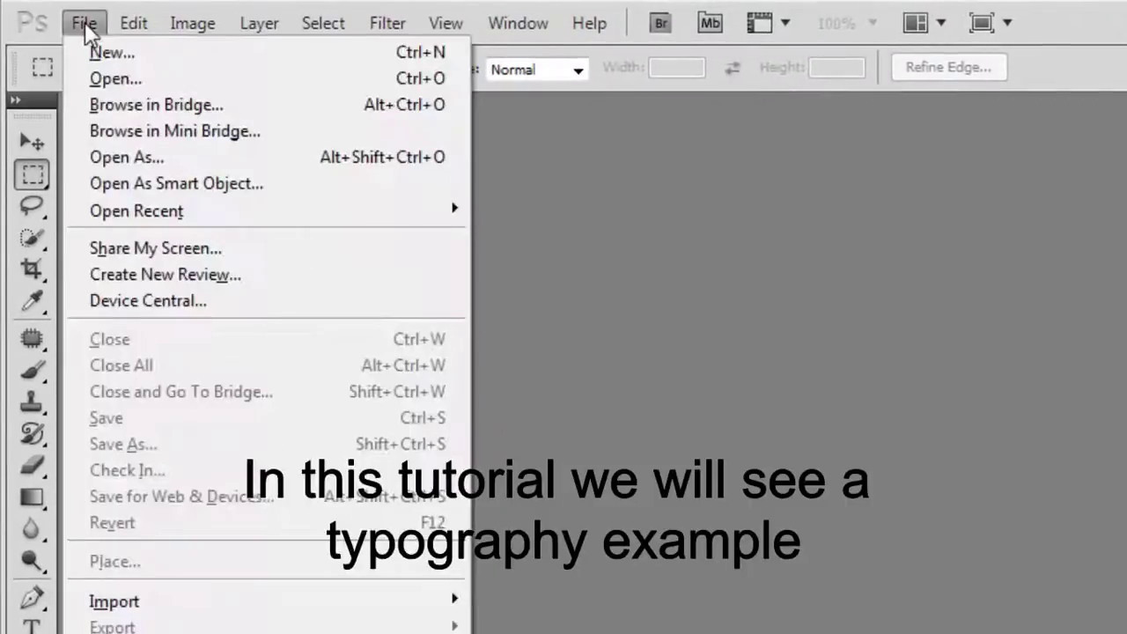
left_click(100, 51)
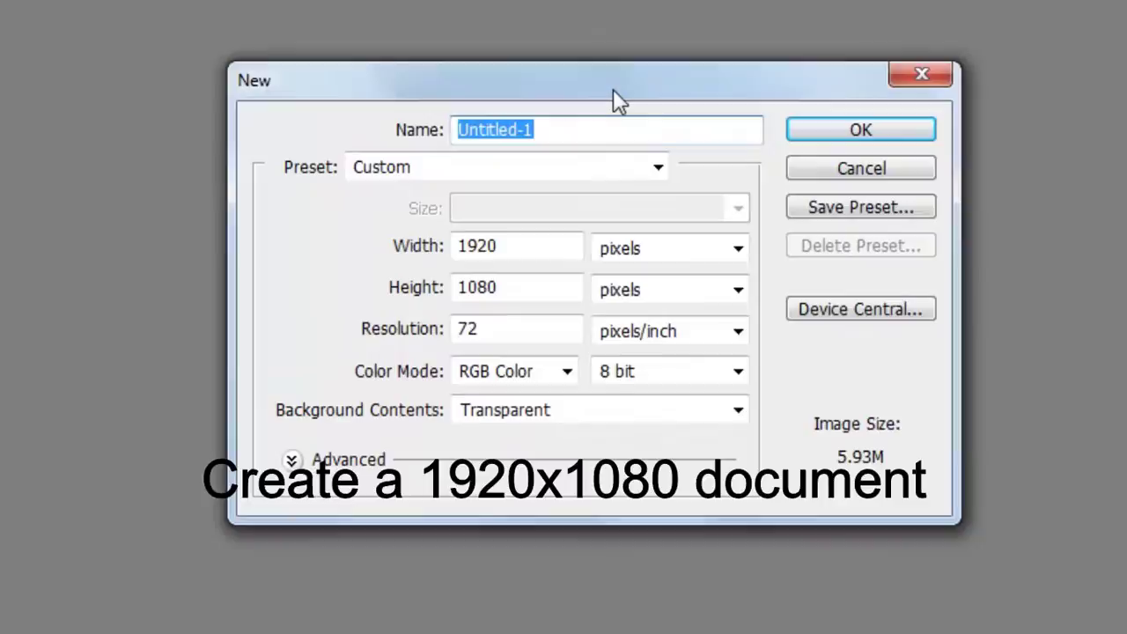
left_click(832, 135)
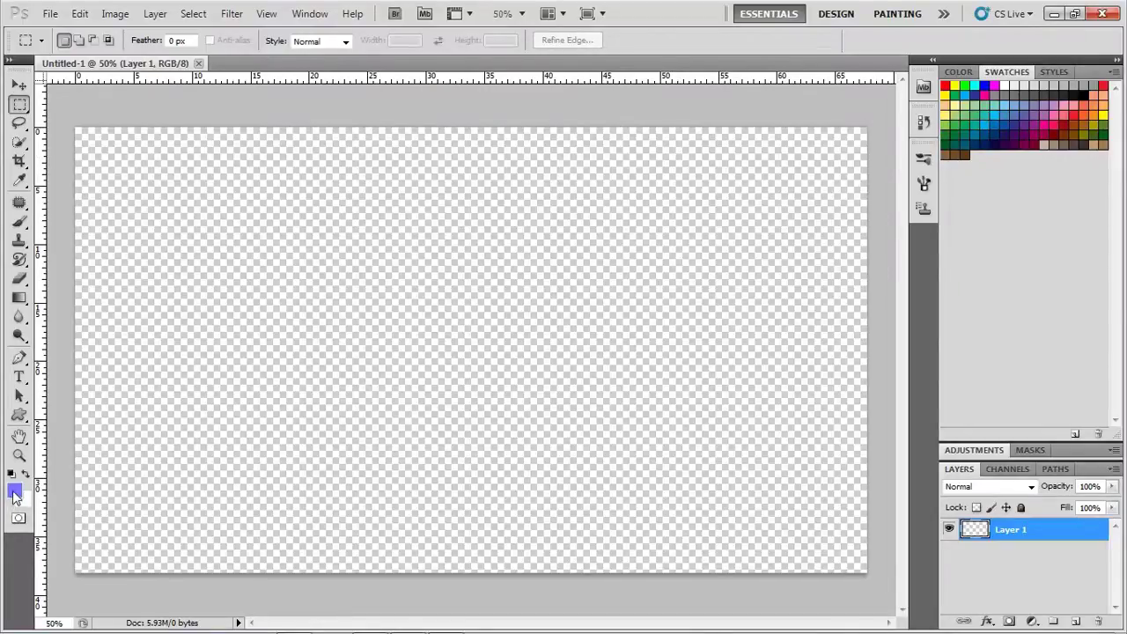
Set the foreground colour to #363673 and fill Layer 1 with it using the Paint Bucket.
left_click(14, 492)
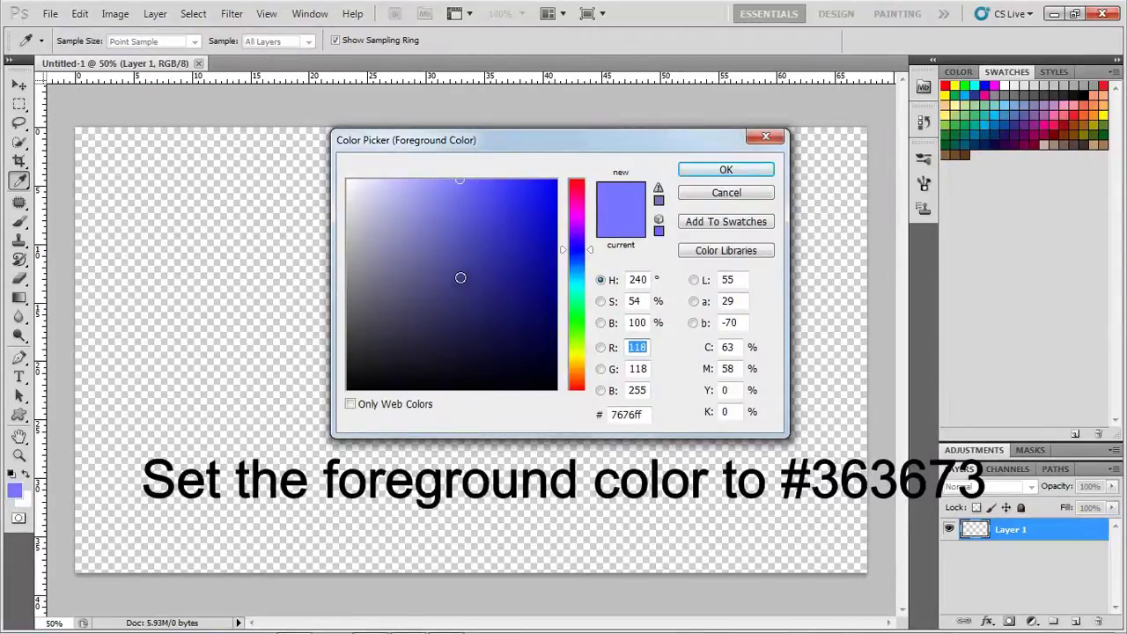
type("62")
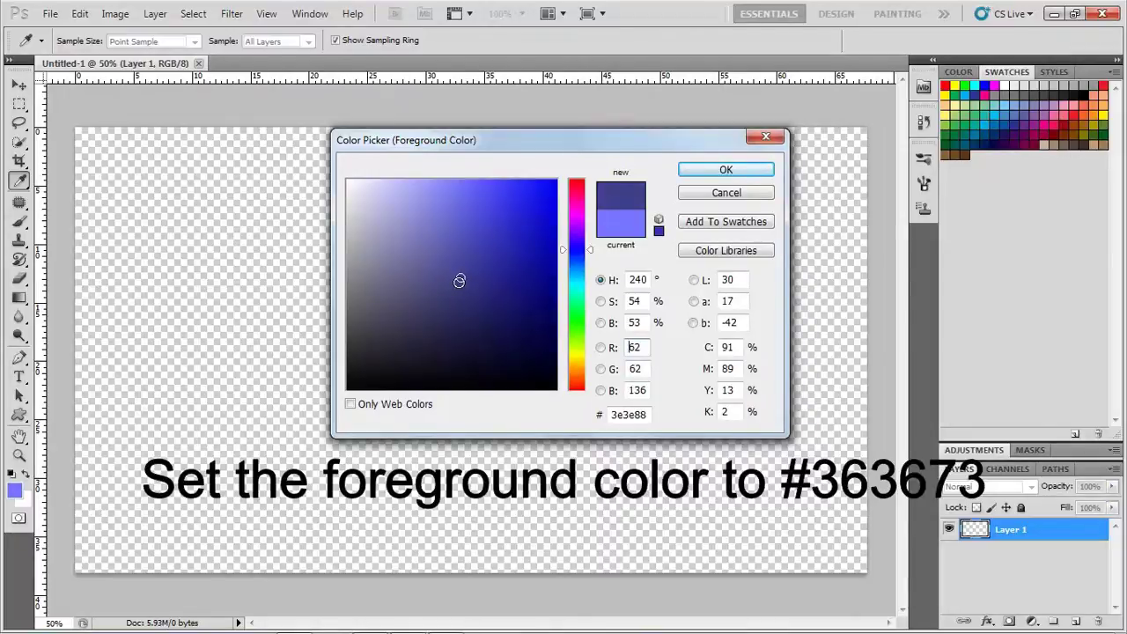
left_click(458, 295)
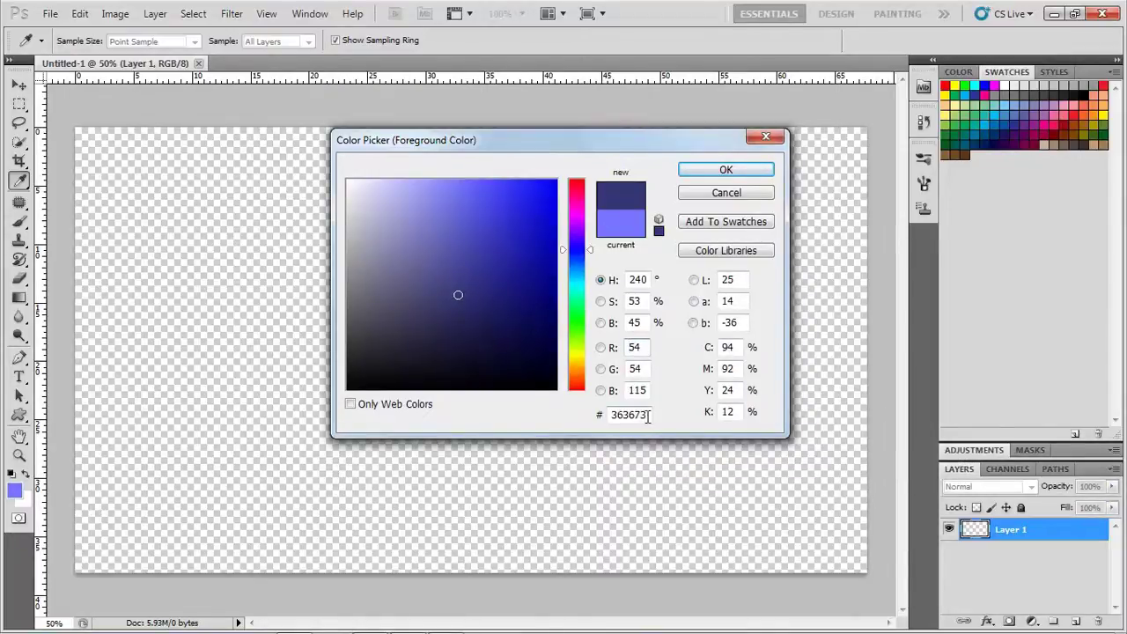
left_click(725, 171)
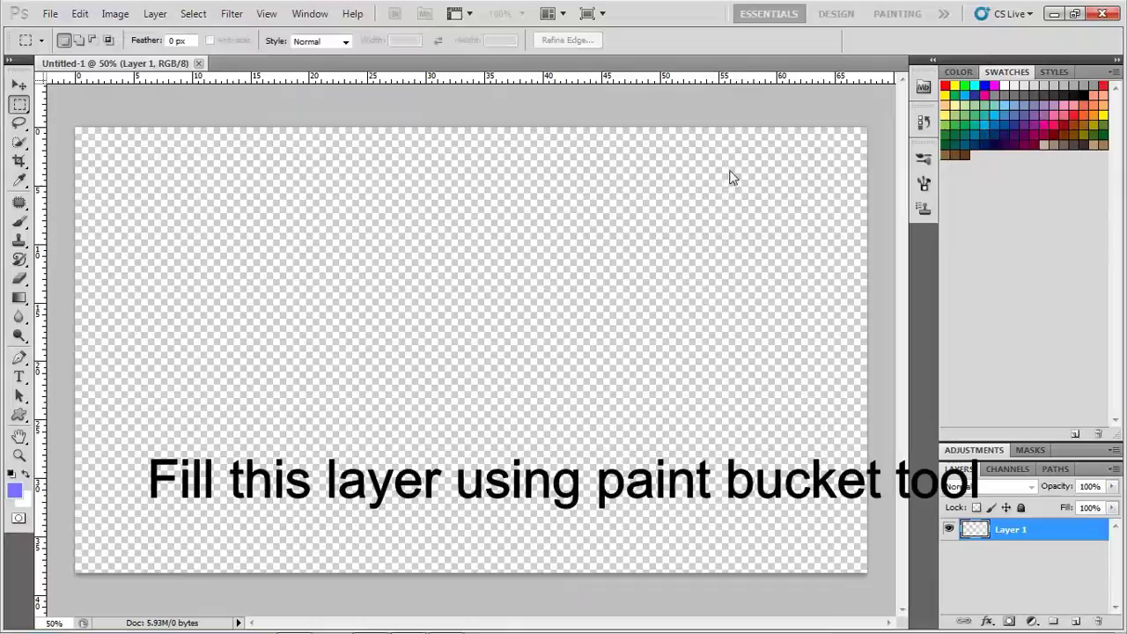
key("g")
left_click(174, 298)
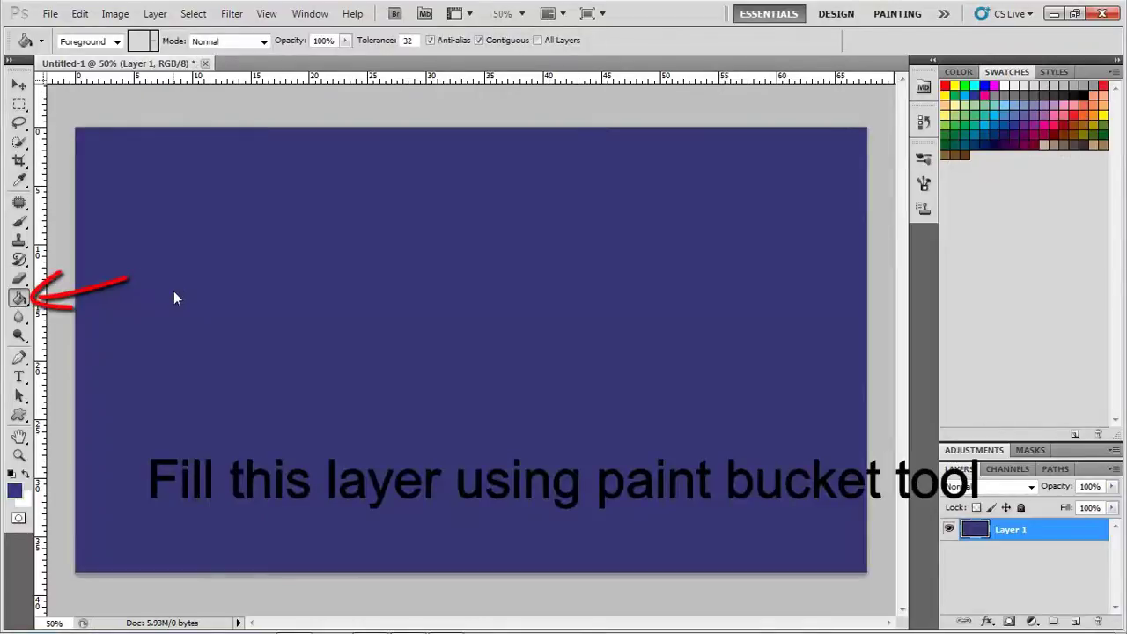
Draw a wide rectangular Pen path across the canvas middle and bring up Make Selection.
key("p")
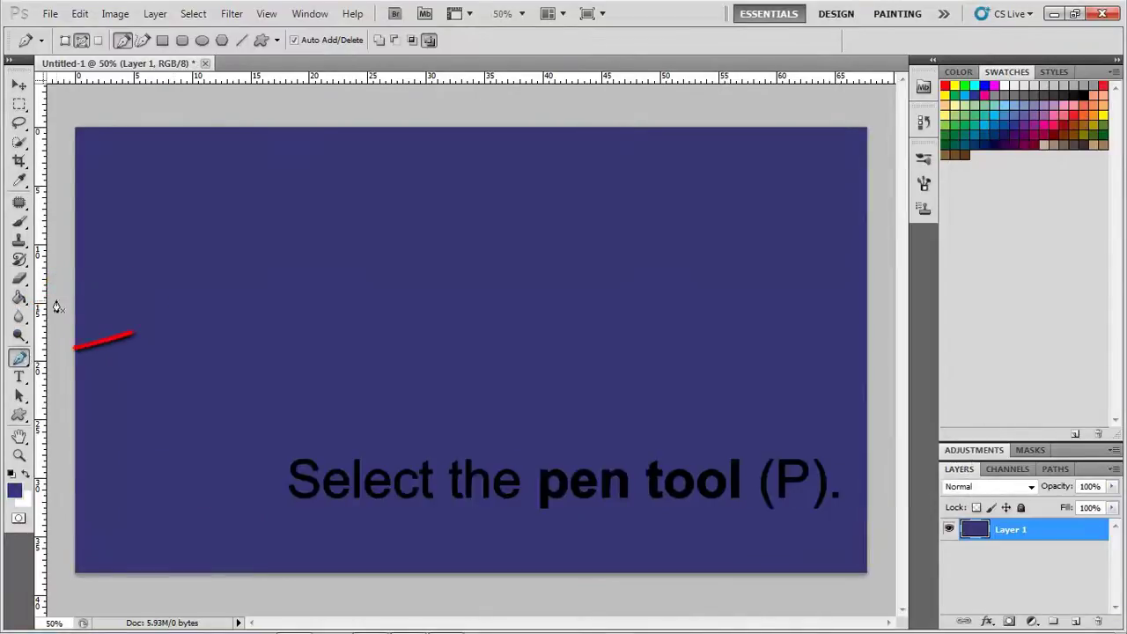
right_click(19, 358)
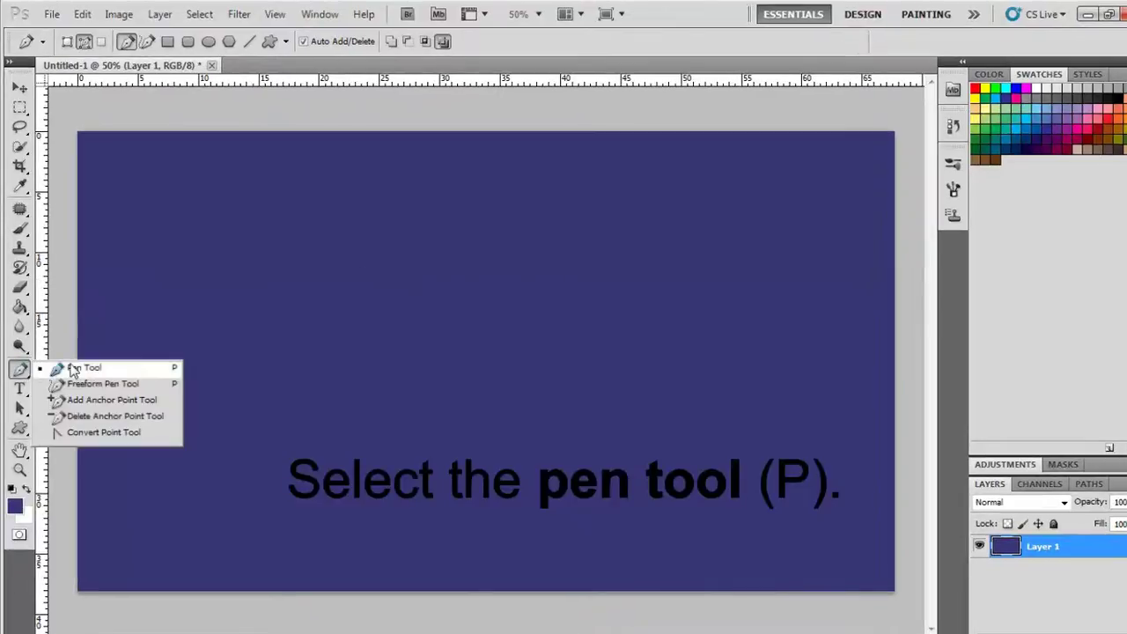
left_click(74, 370)
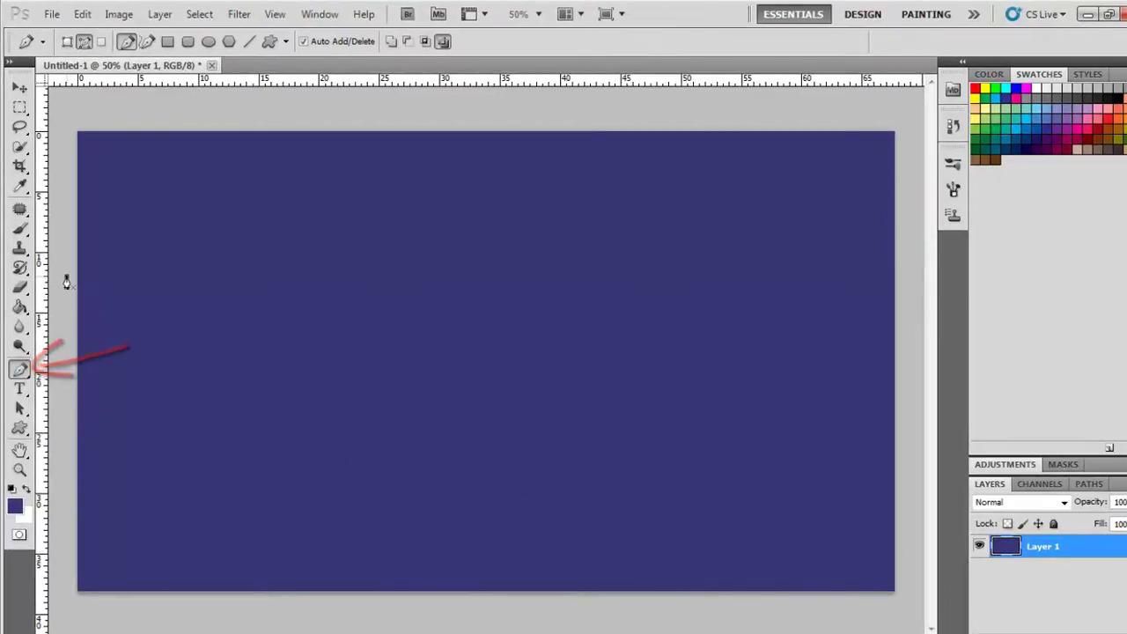
key("z")
key("p")
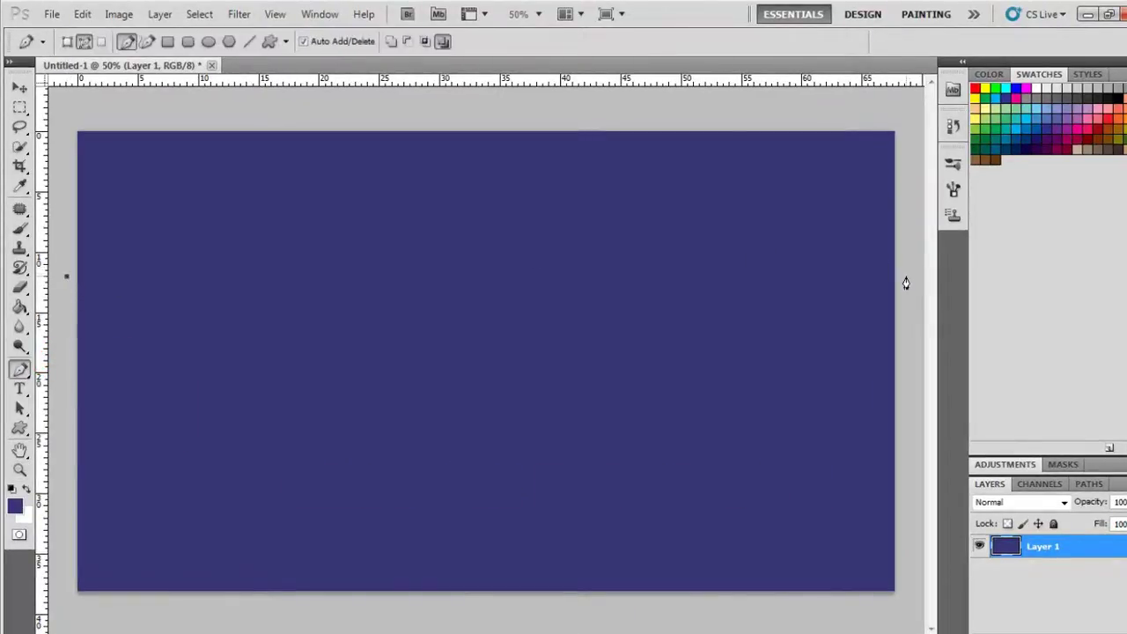
left_click(904, 291, "shift")
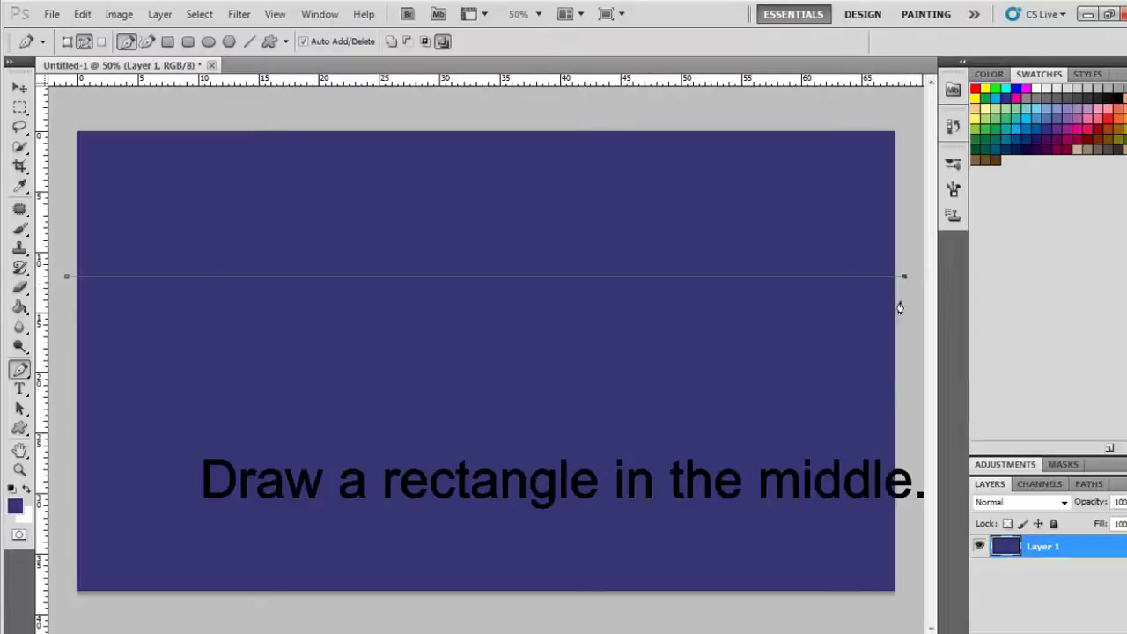
left_click(67, 439, "shift")
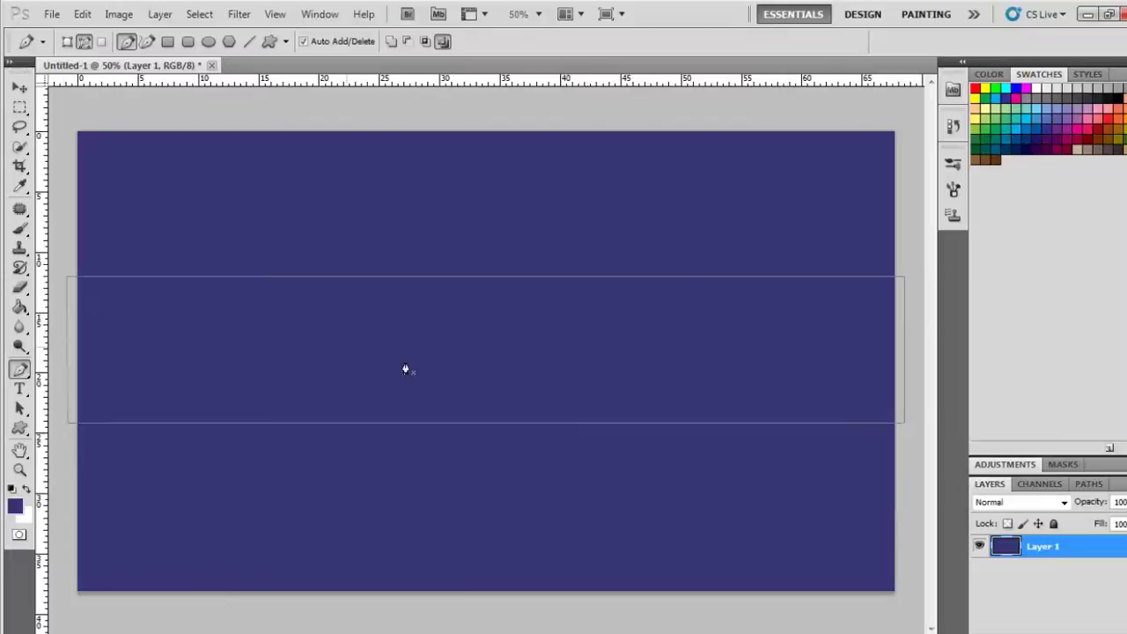
right_click(508, 285)
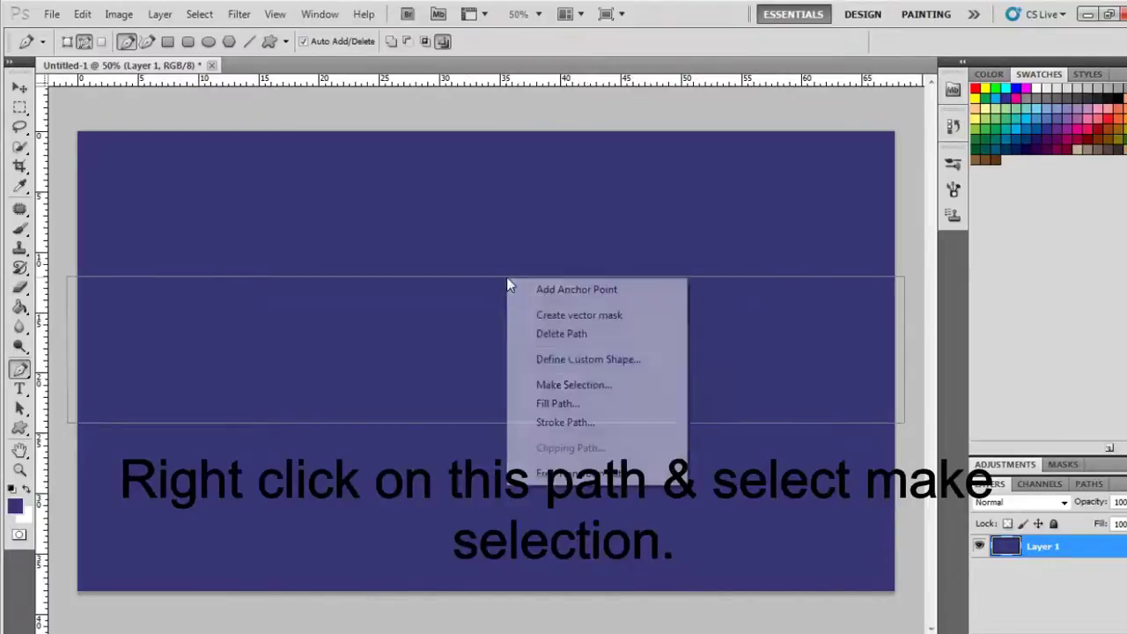
left_click(571, 385)
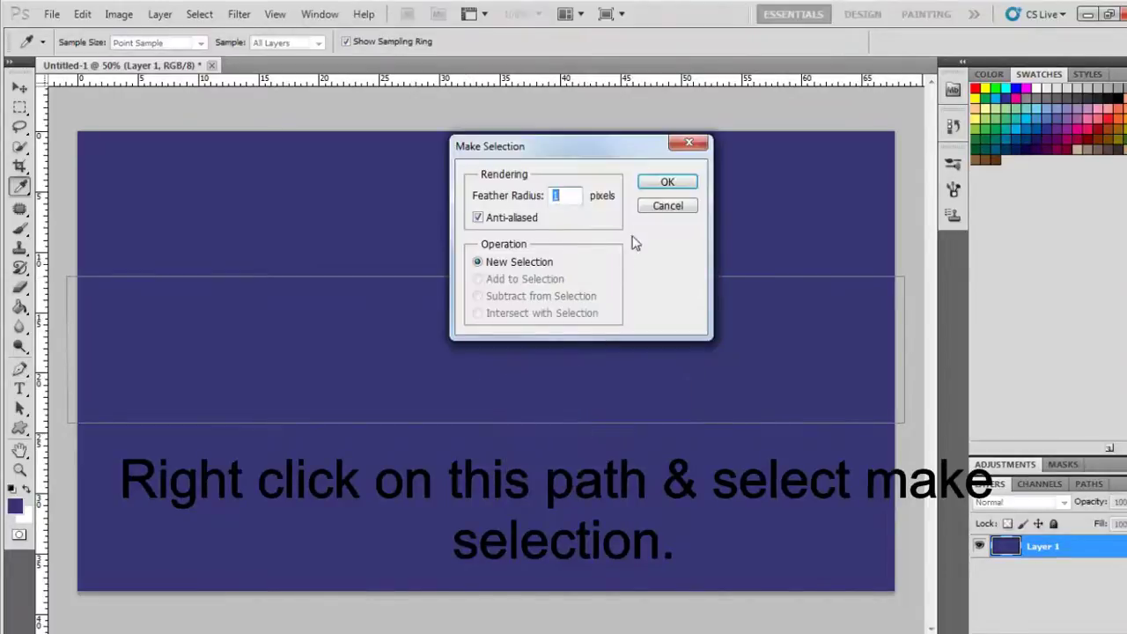
Turn the path into a selection with a 200 px feather, add Layer 2, and make white the foreground colour.
left_click(656, 183)
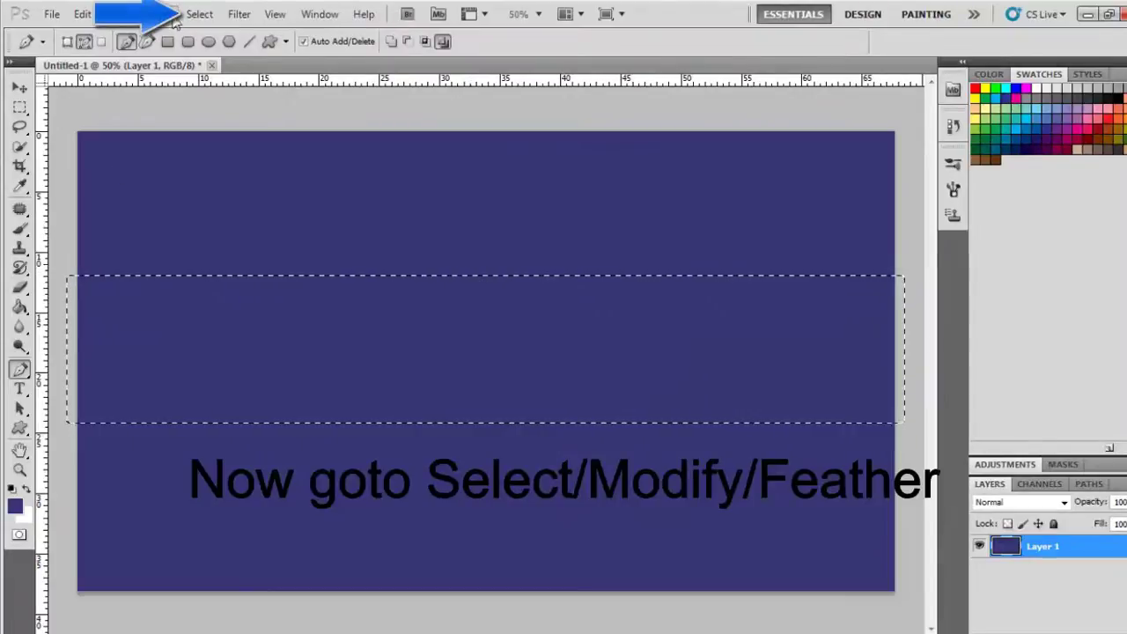
left_click(199, 14)
mouse_move(215, 203)
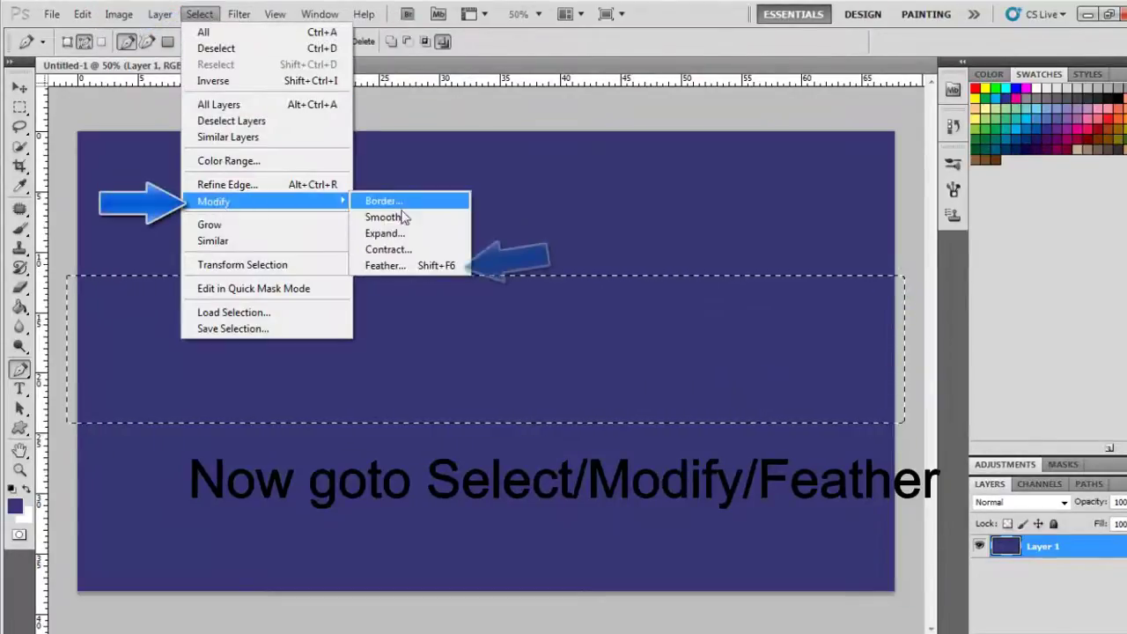
left_click(394, 265)
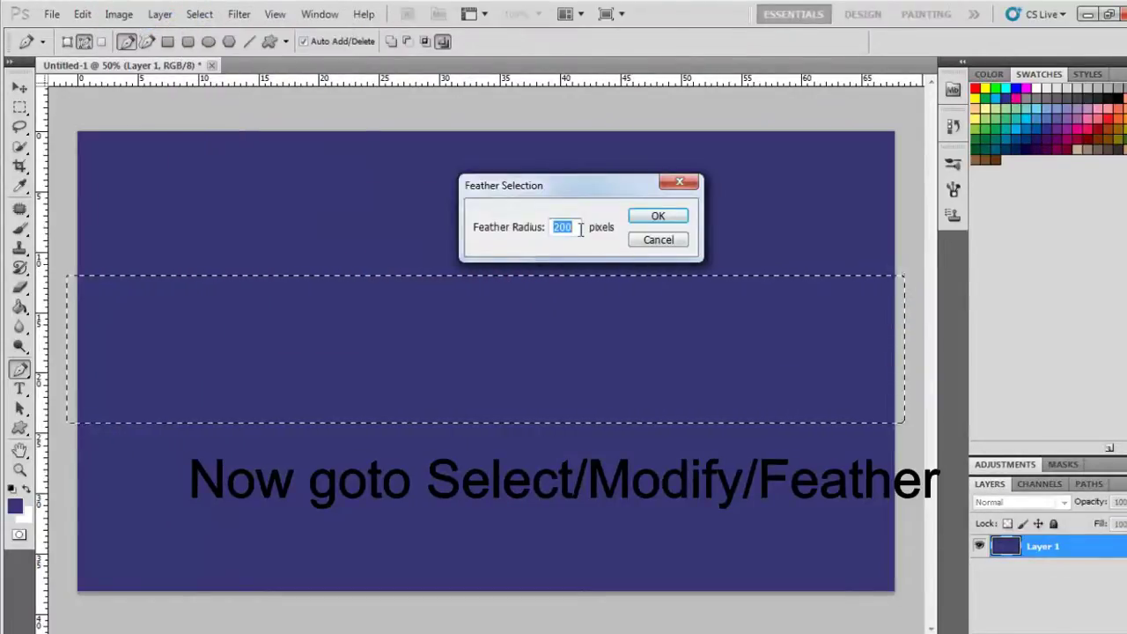
left_click(657, 217)
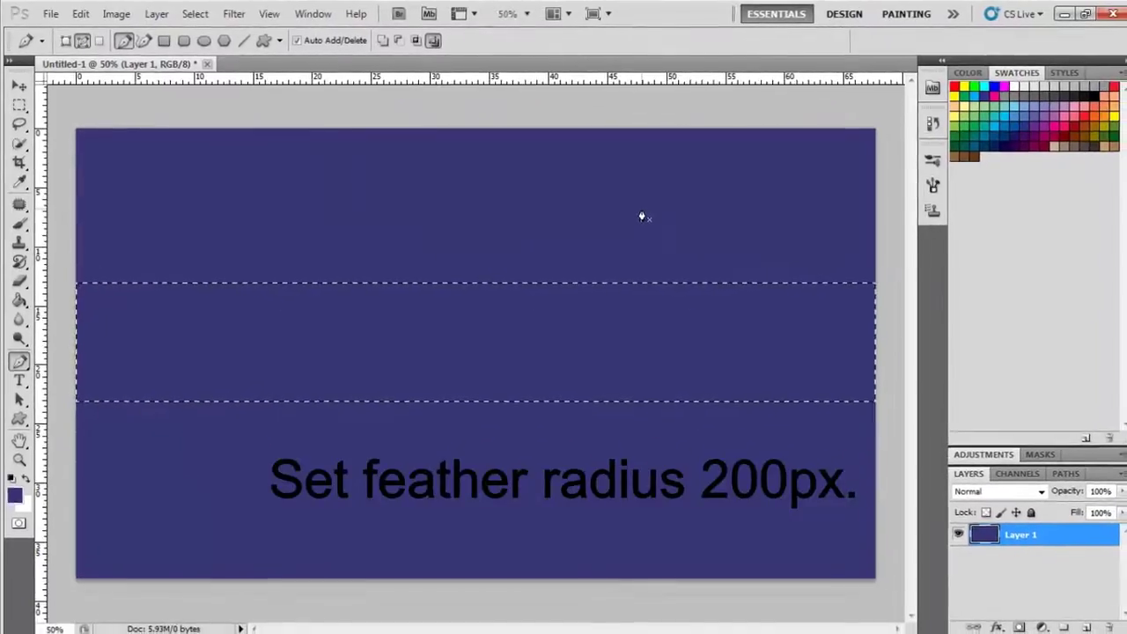
left_click(1085, 627)
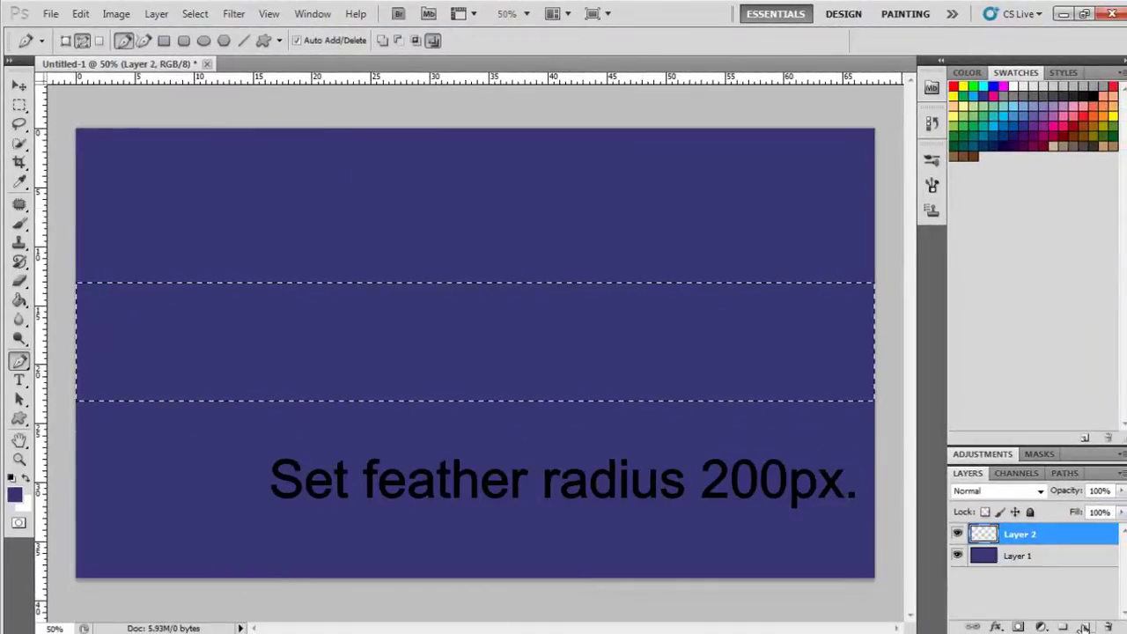
left_click(28, 480)
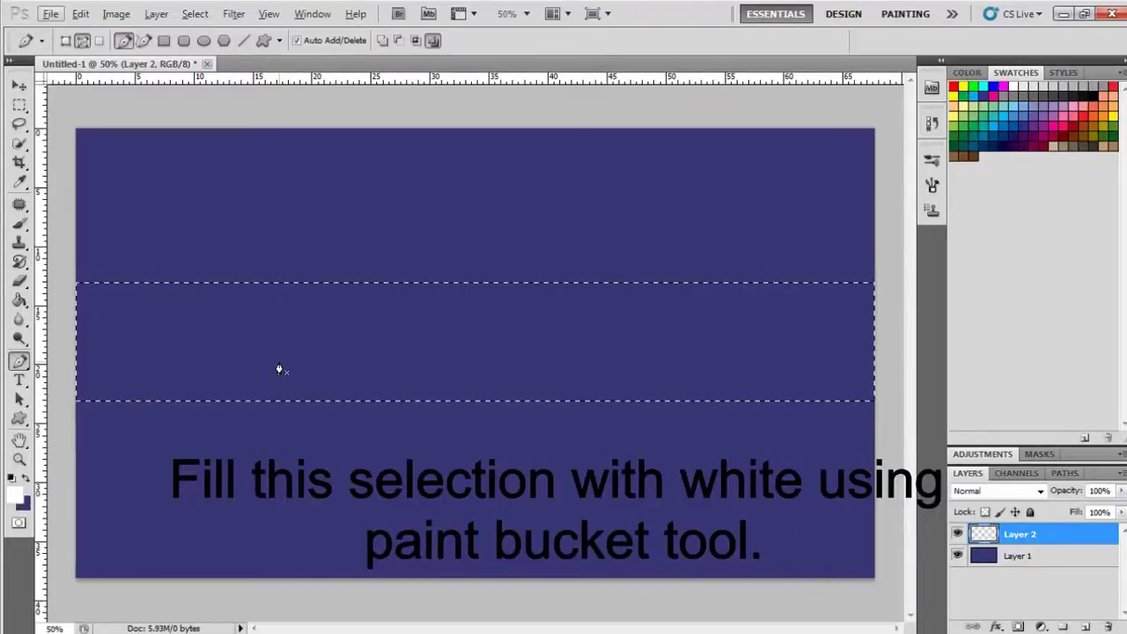
Fill the feathered selection on Layer 2 with white, then deselect.
left_click(19, 299)
left_click(211, 299)
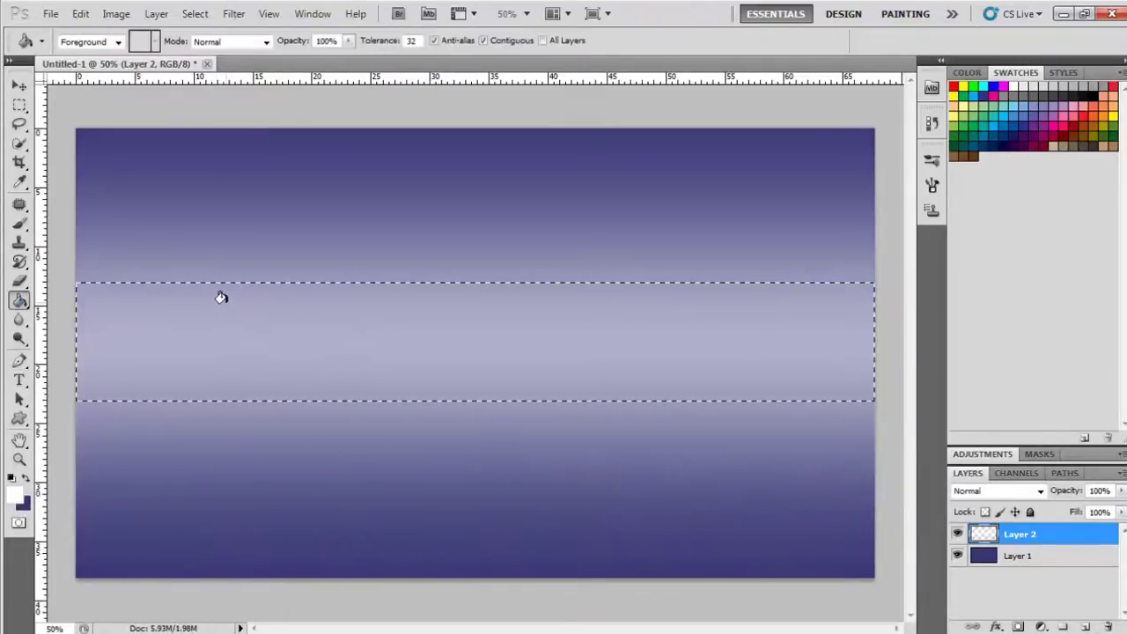
left_click(194, 13)
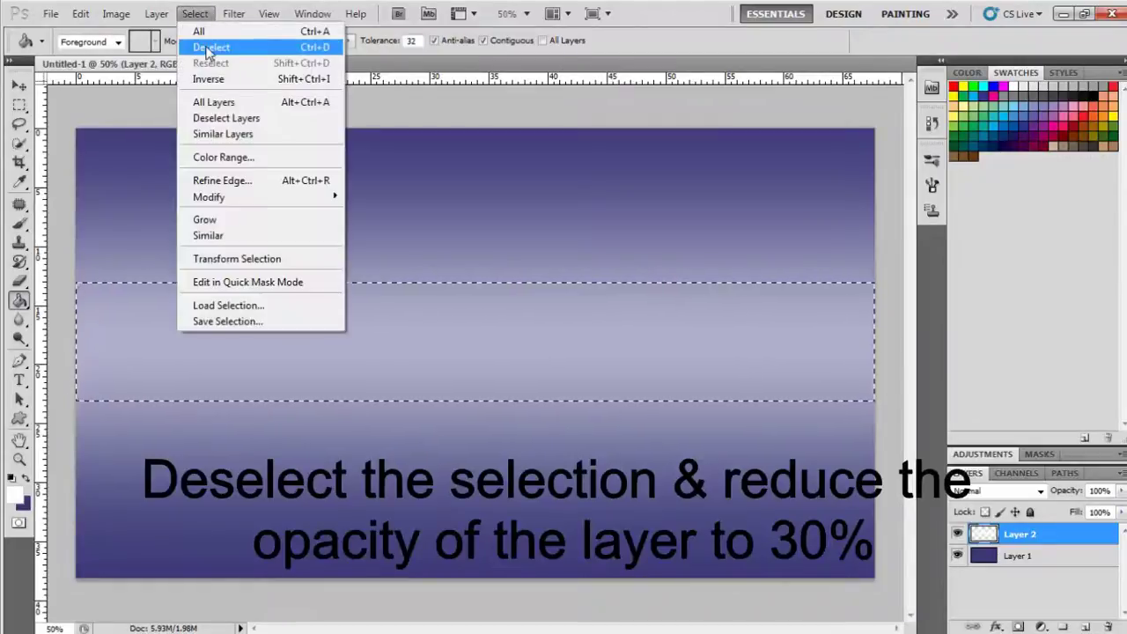
left_click(210, 49)
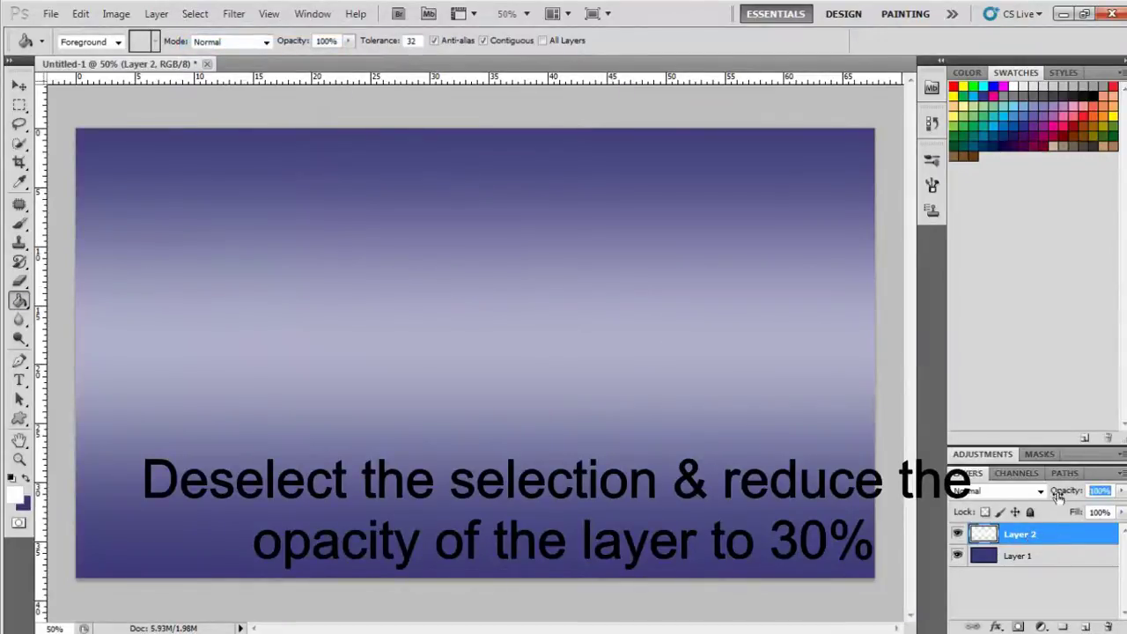
Lower Layer 2's opacity to 30% and merge it down into Layer 1.
type("25")
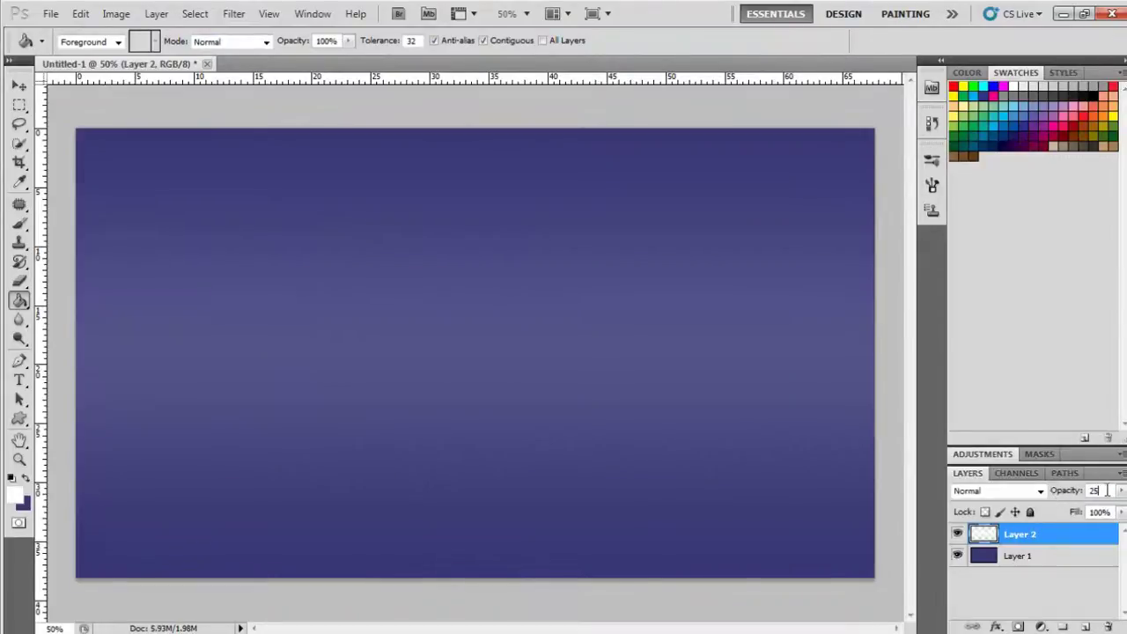
type("30")
right_click(1023, 537)
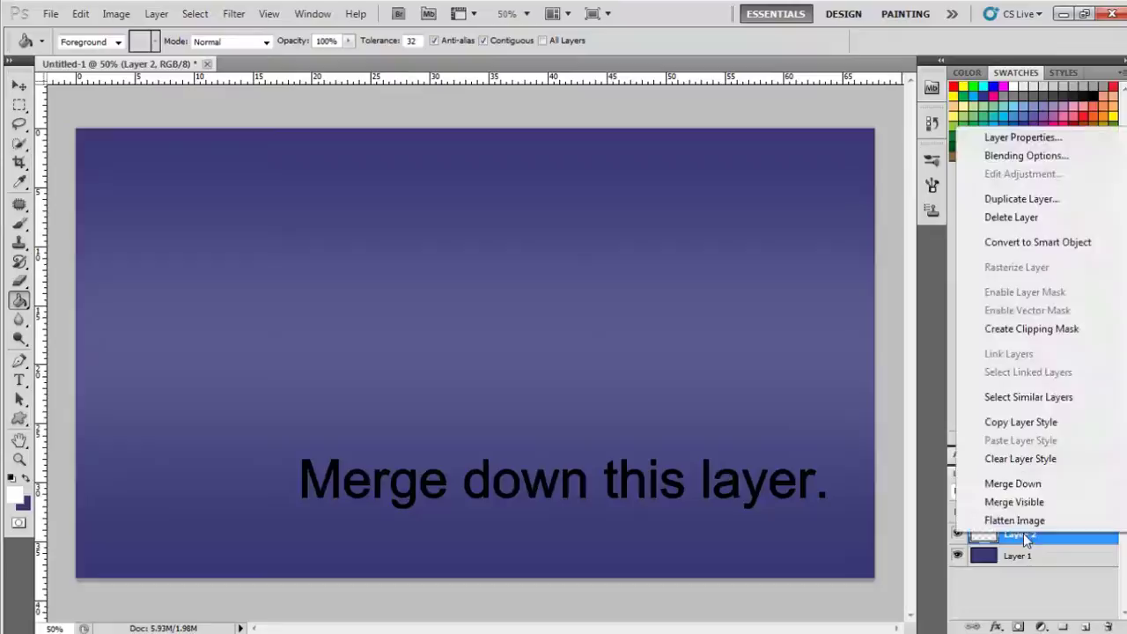
left_click(1008, 482)
left_click(959, 535)
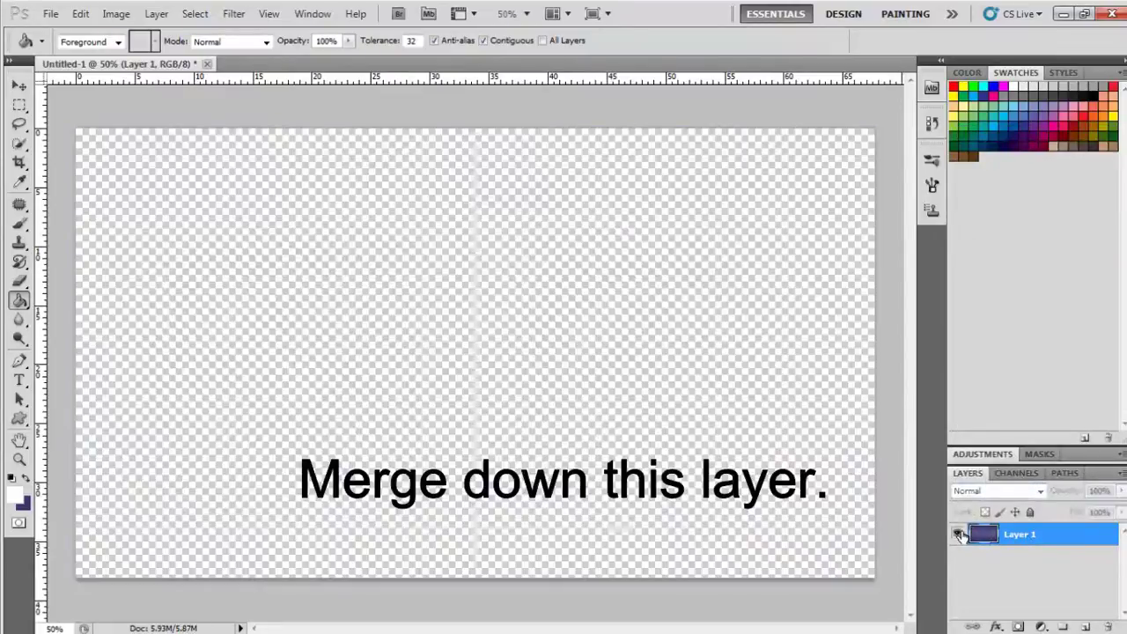
Show Layer 1 again and set the Horizontal Type Tool's text colour to black.
left_click(958, 535)
left_click(19, 380)
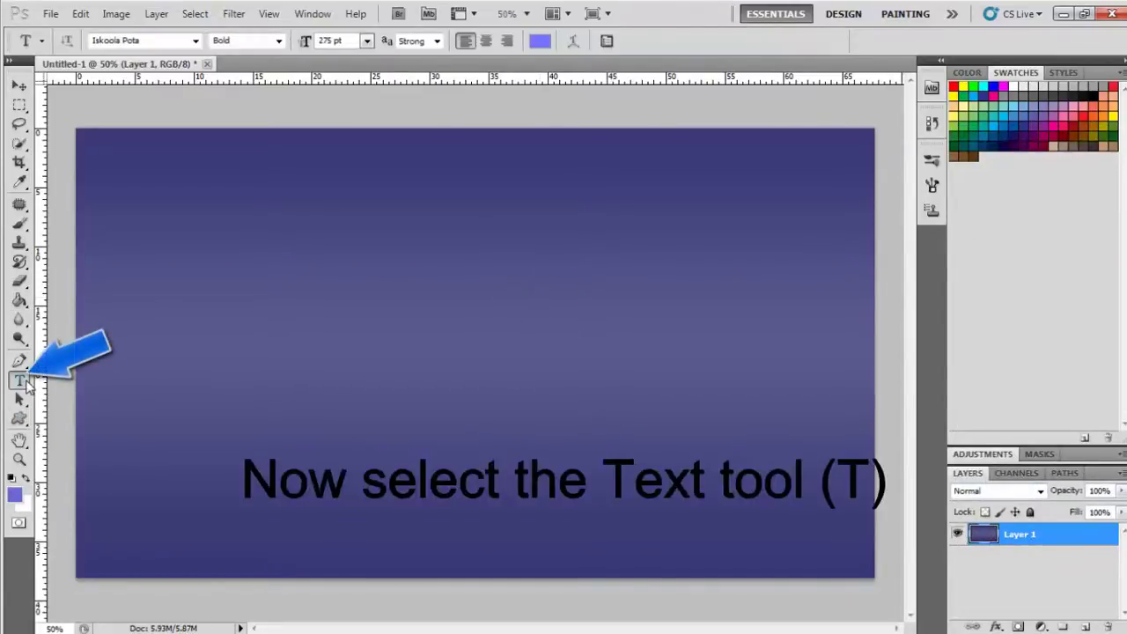
right_click(19, 380)
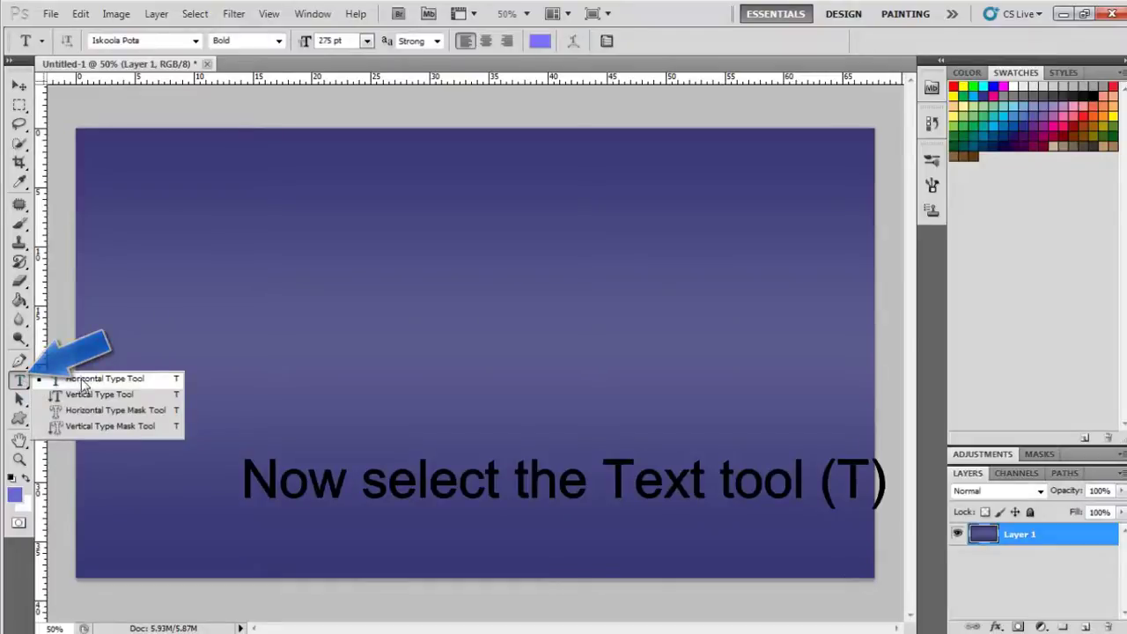
left_click(147, 378)
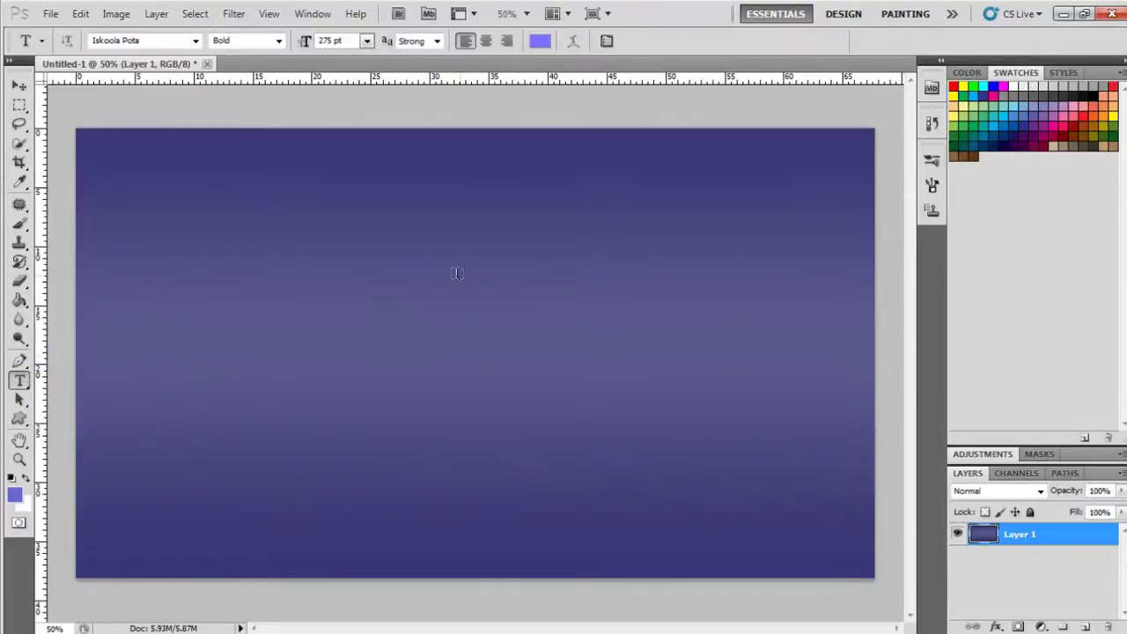
left_click(539, 42)
type("0")
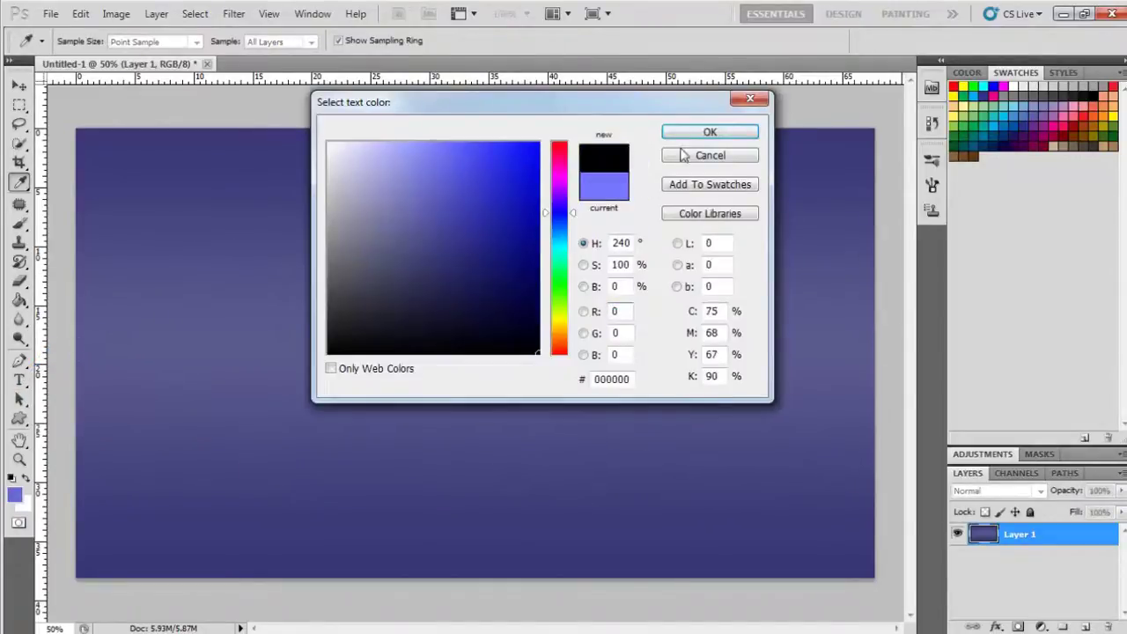
left_click(693, 135)
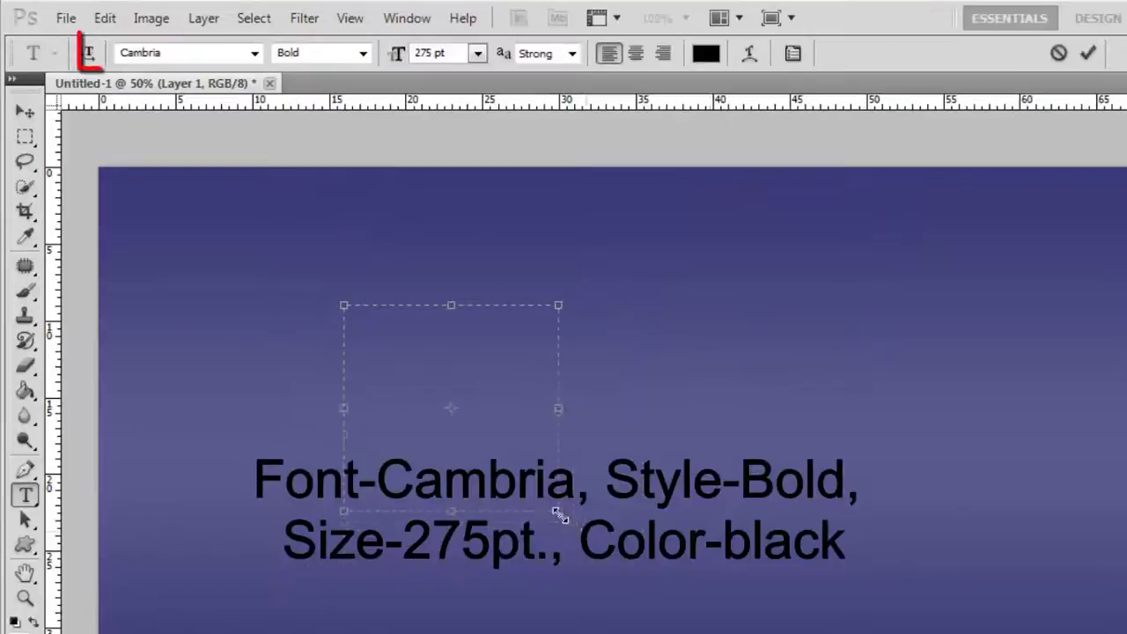
Type a Cambria Bold 275 pt letter 'p' on the canvas and commit it.
left_click_drag(429, 398, 450, 408)
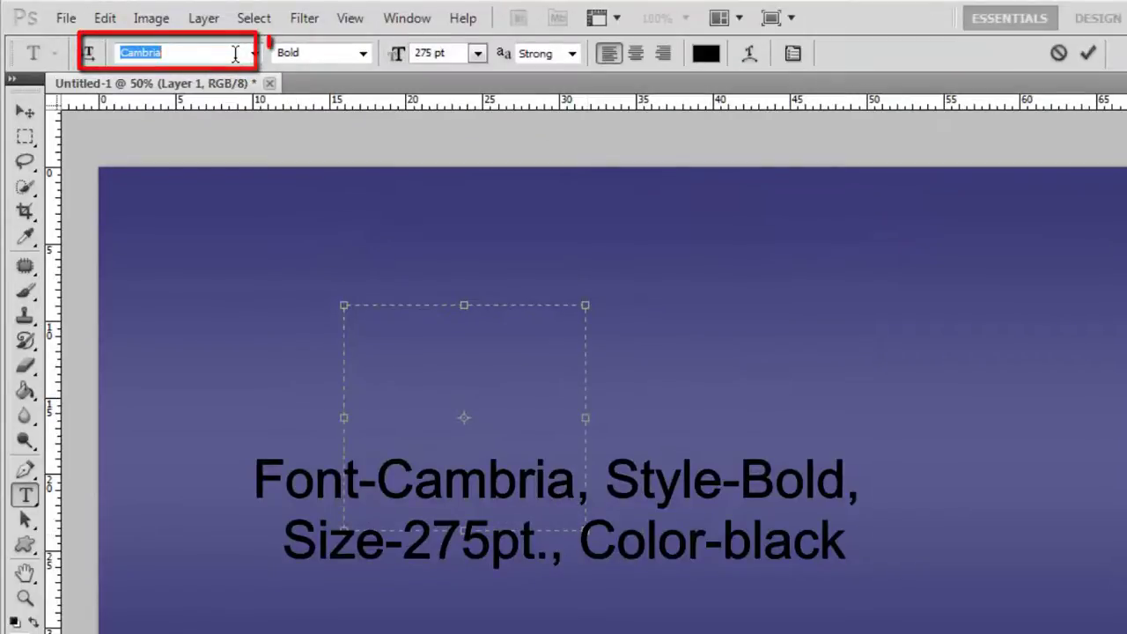
key("Tab")
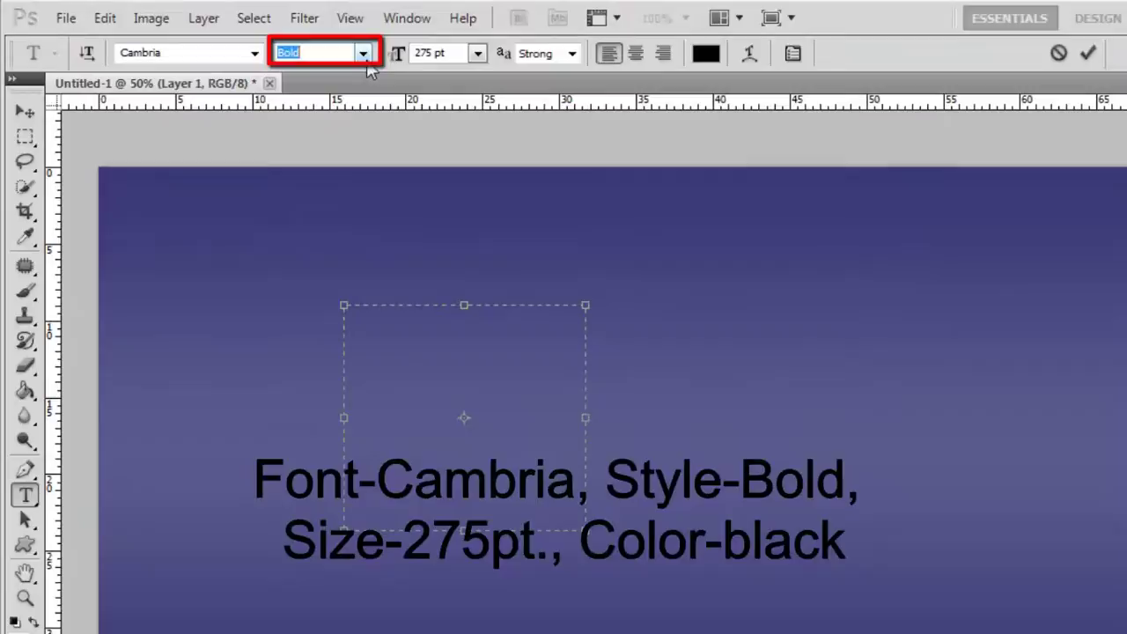
left_click(455, 53)
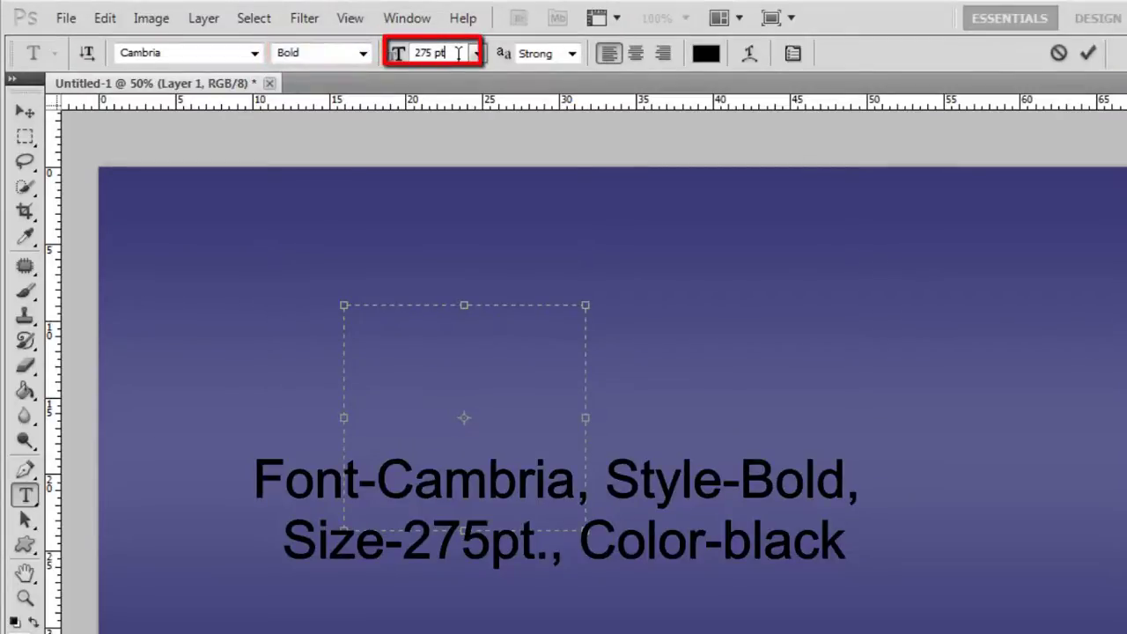
key("Return")
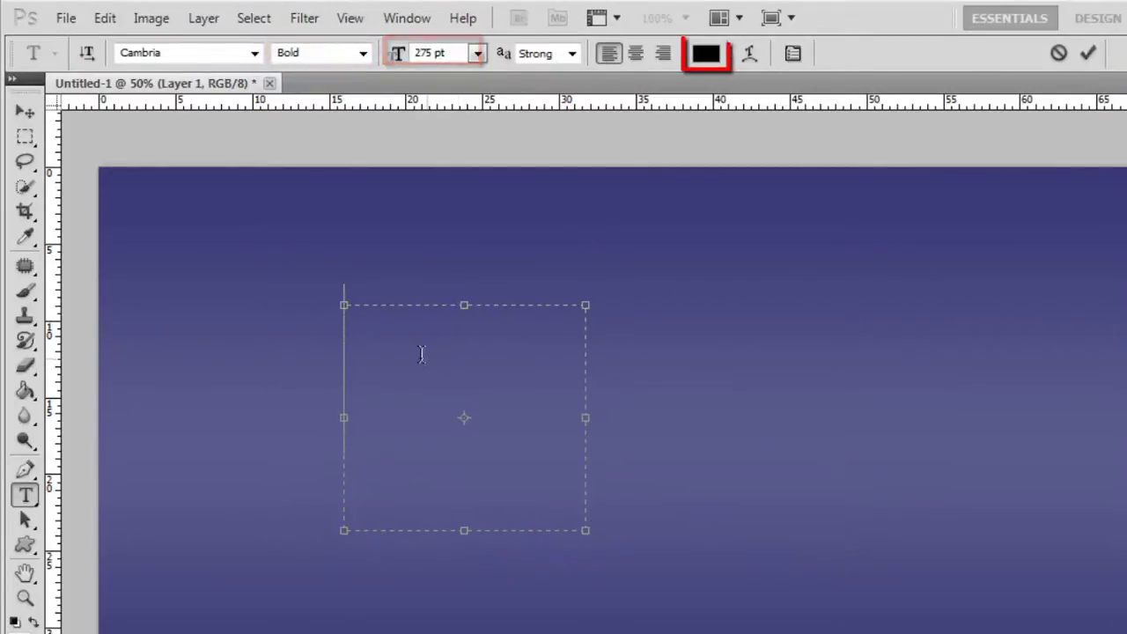
type("p")
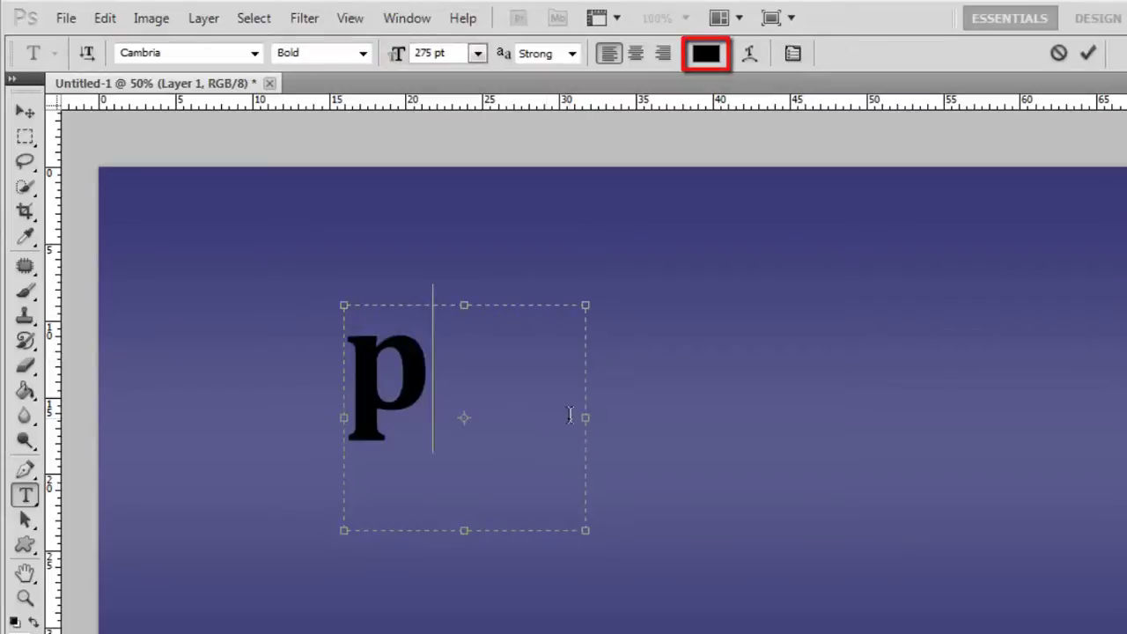
left_click(1089, 55)
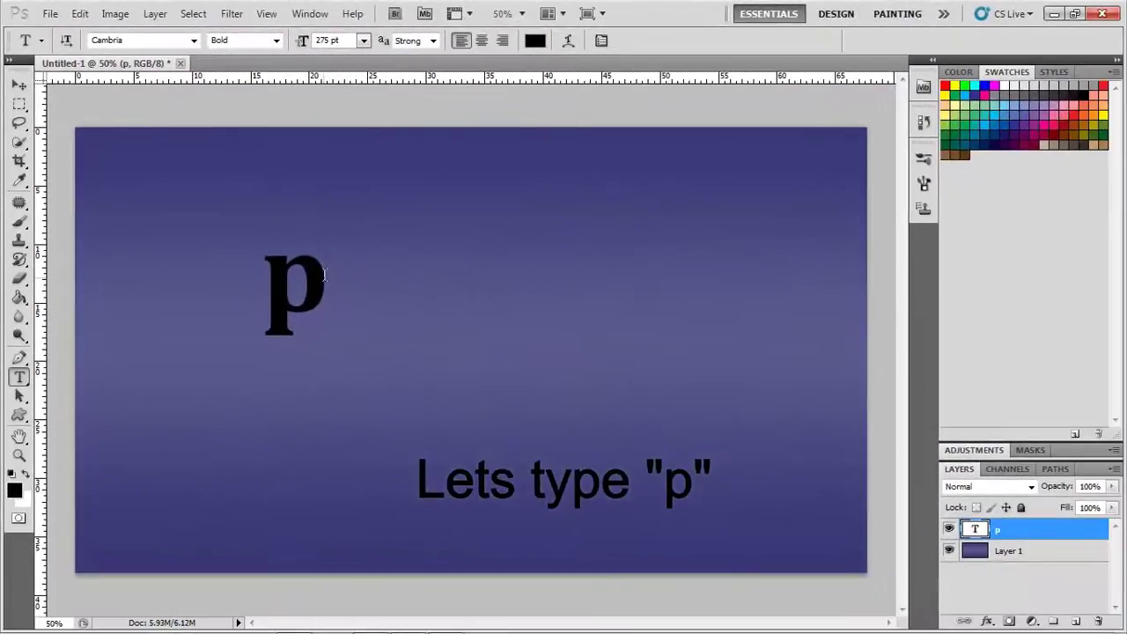
Move the p toward the canvas centre and open its Blending Options.
key("v")
left_click_drag(320, 287, 470, 326)
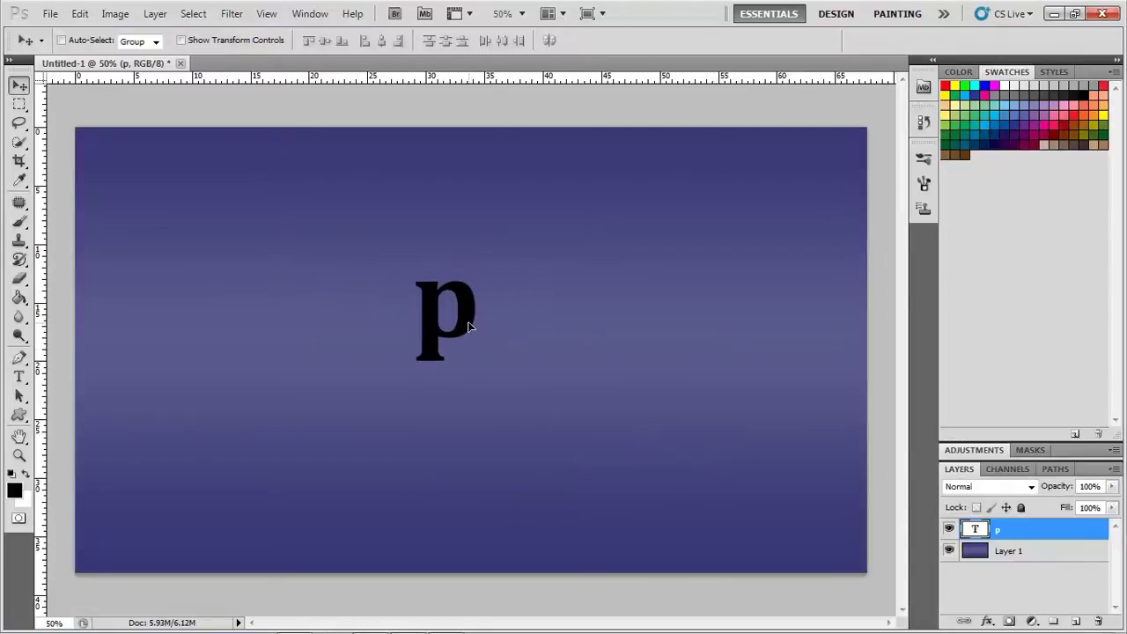
right_click(1008, 533)
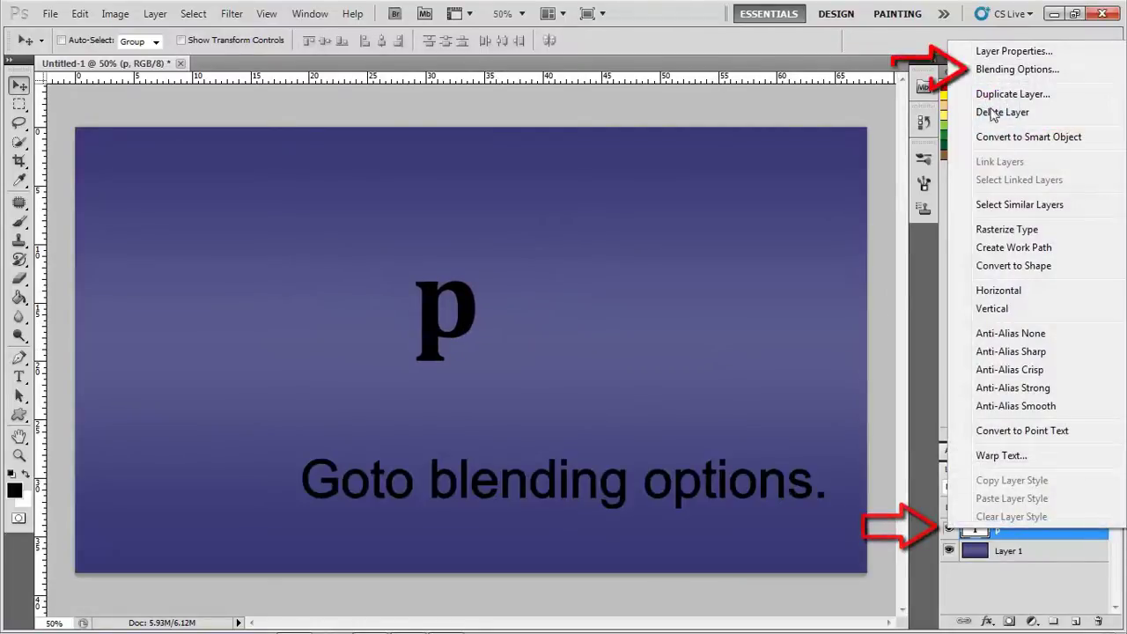
left_click(990, 76)
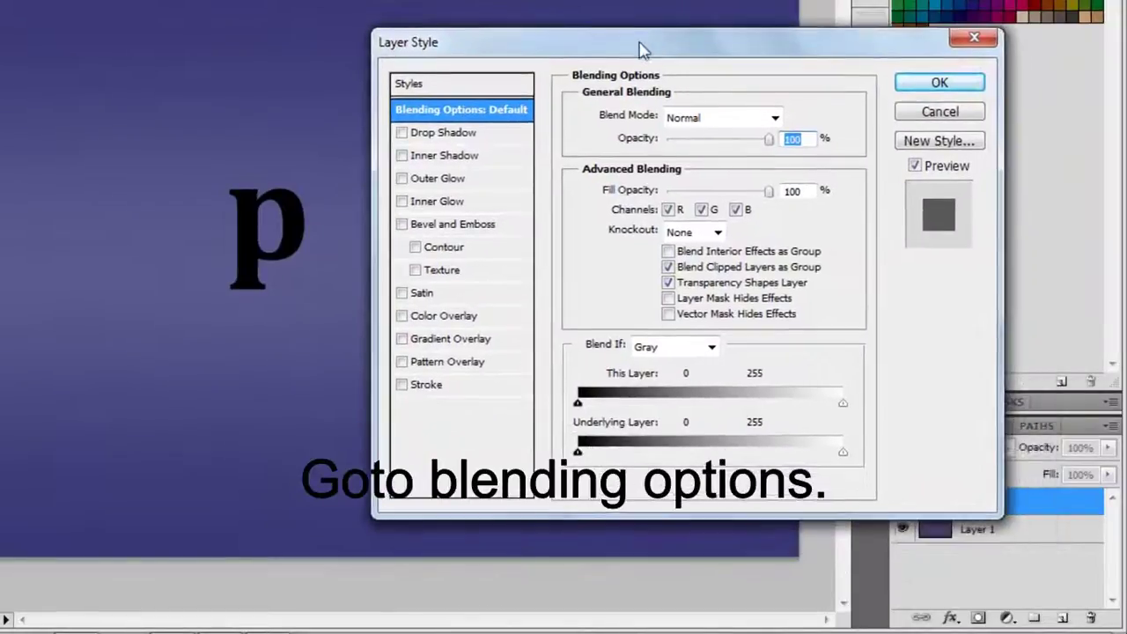
Enable a Drop Shadow on the p with a 10 px distance.
left_click(446, 133)
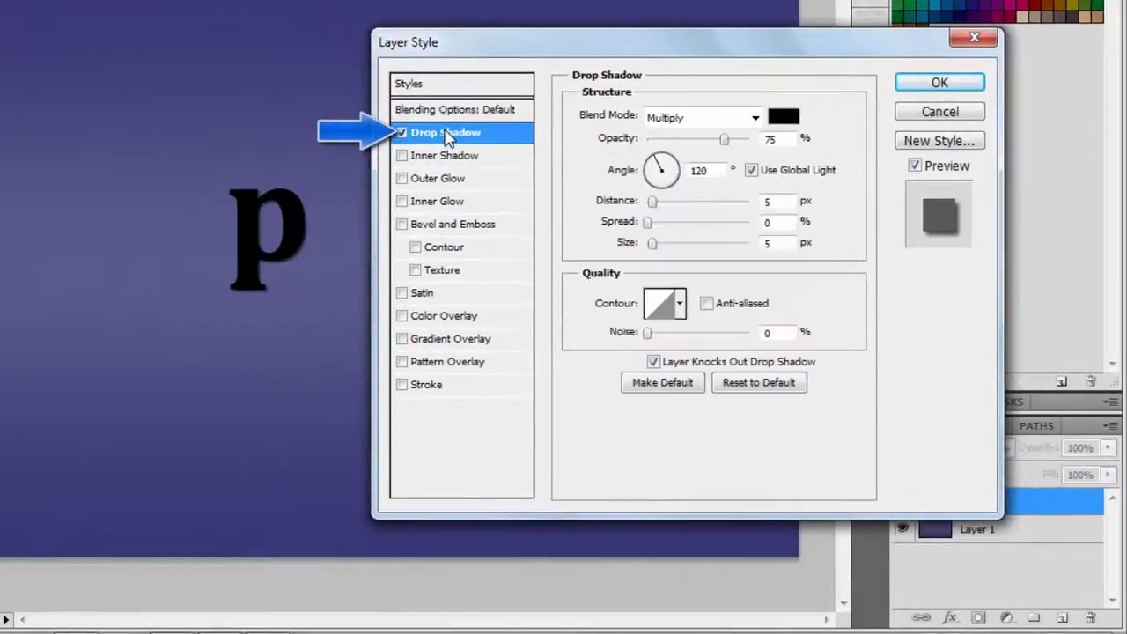
double_click(768, 201)
type("10")
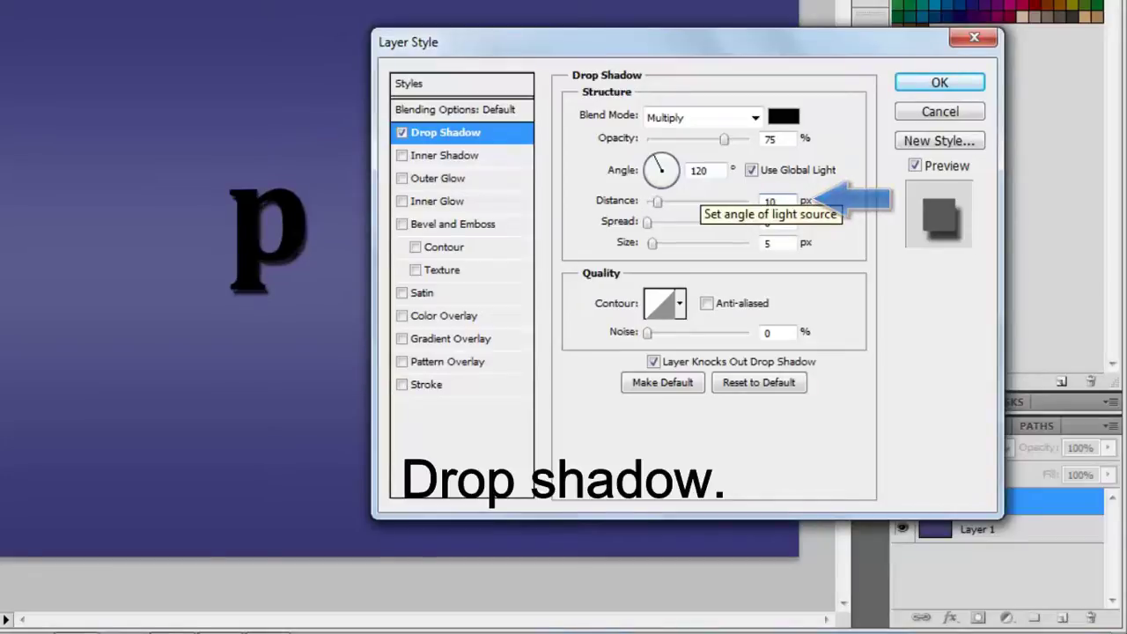
Add a Gradient Overlay to the p running from sampled blue #43439f to white.
left_click(402, 338)
left_click(437, 344)
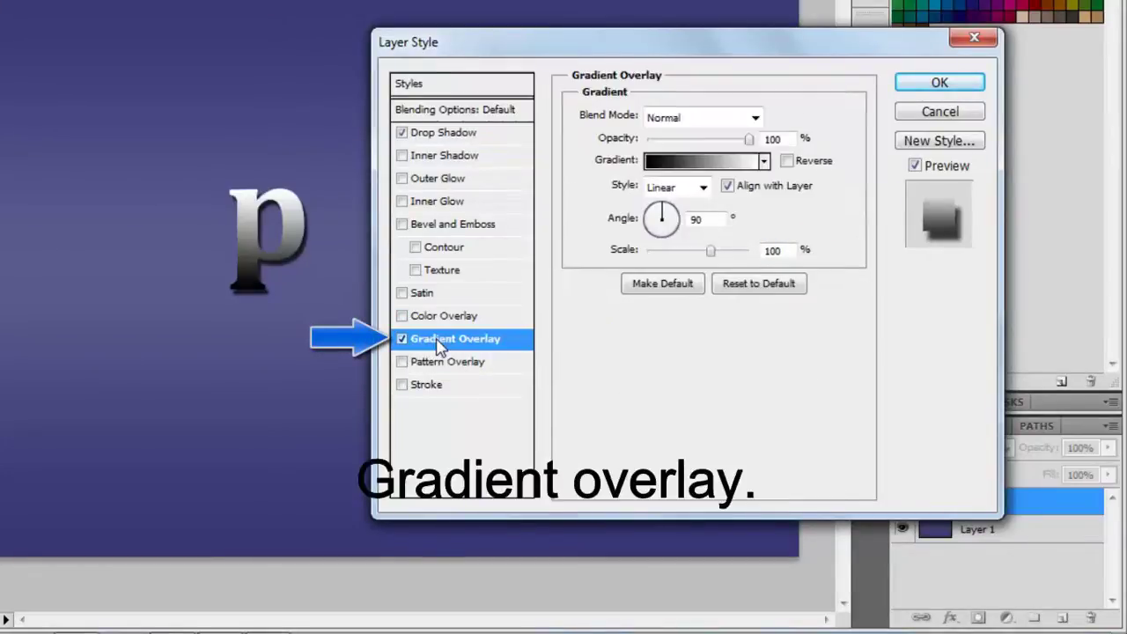
left_click(754, 159)
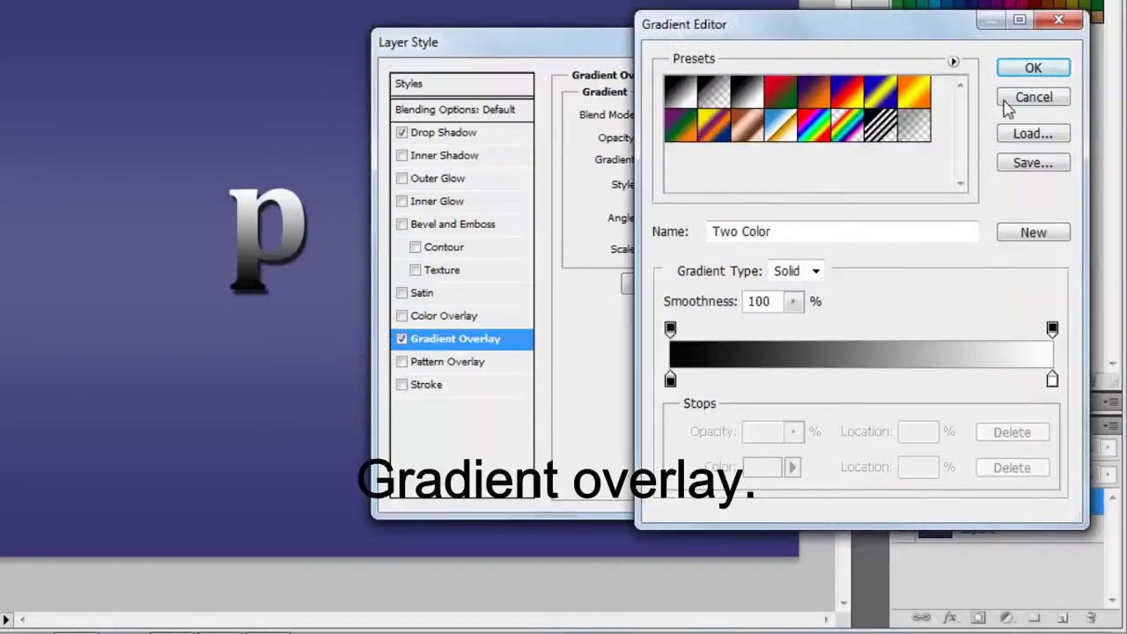
left_click(688, 95)
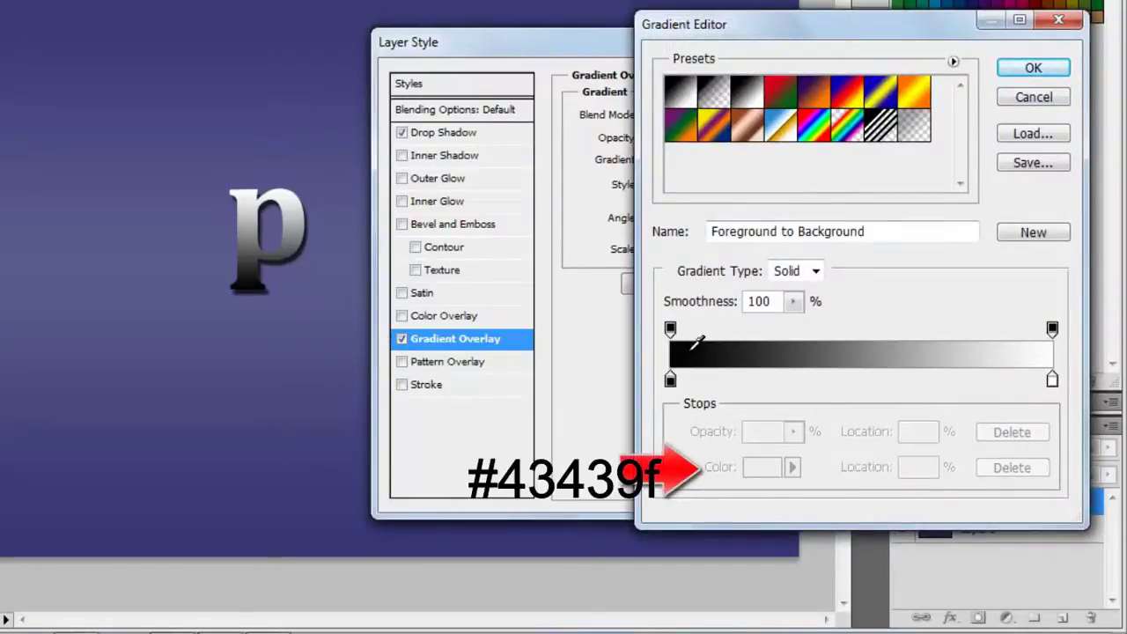
left_click(671, 380)
left_click(762, 467)
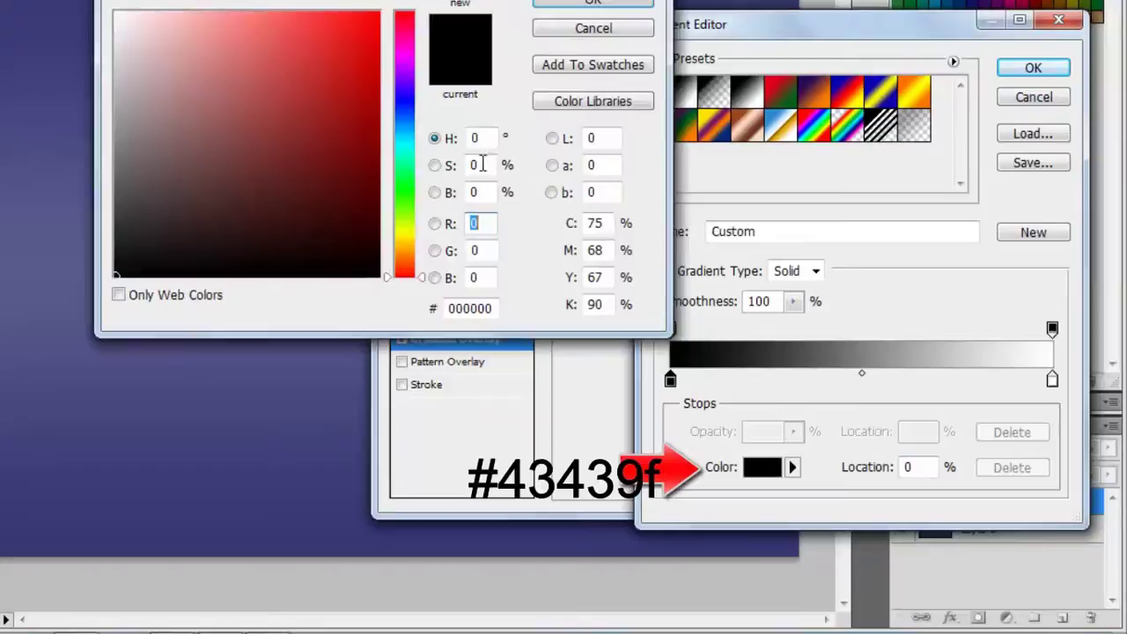
left_click(29, 295)
left_click(593, 3)
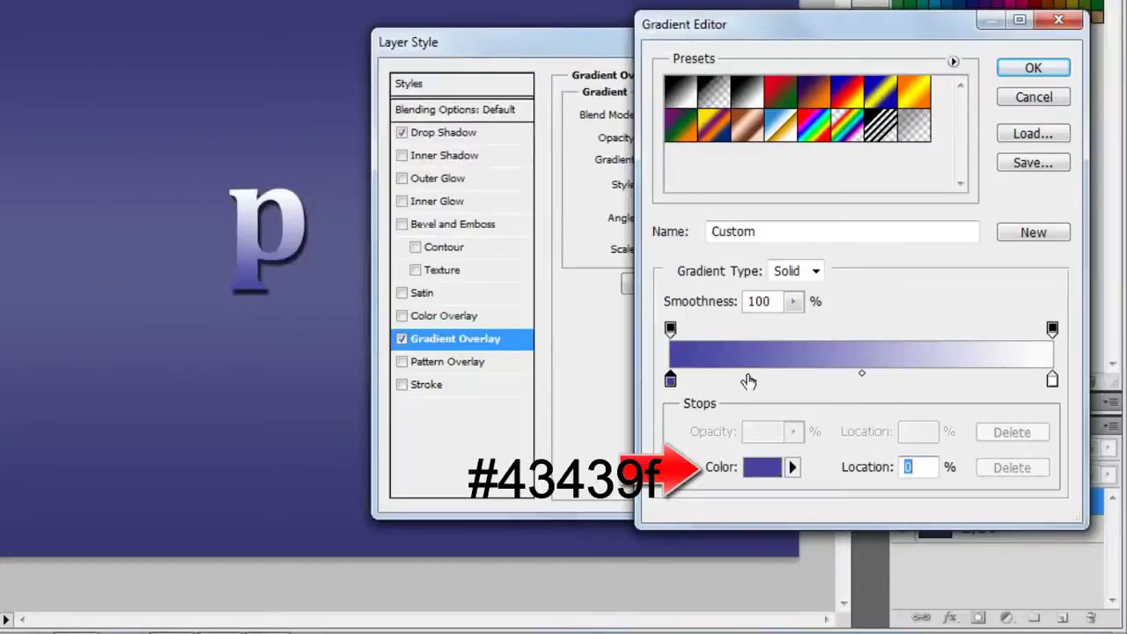
left_click(1034, 69)
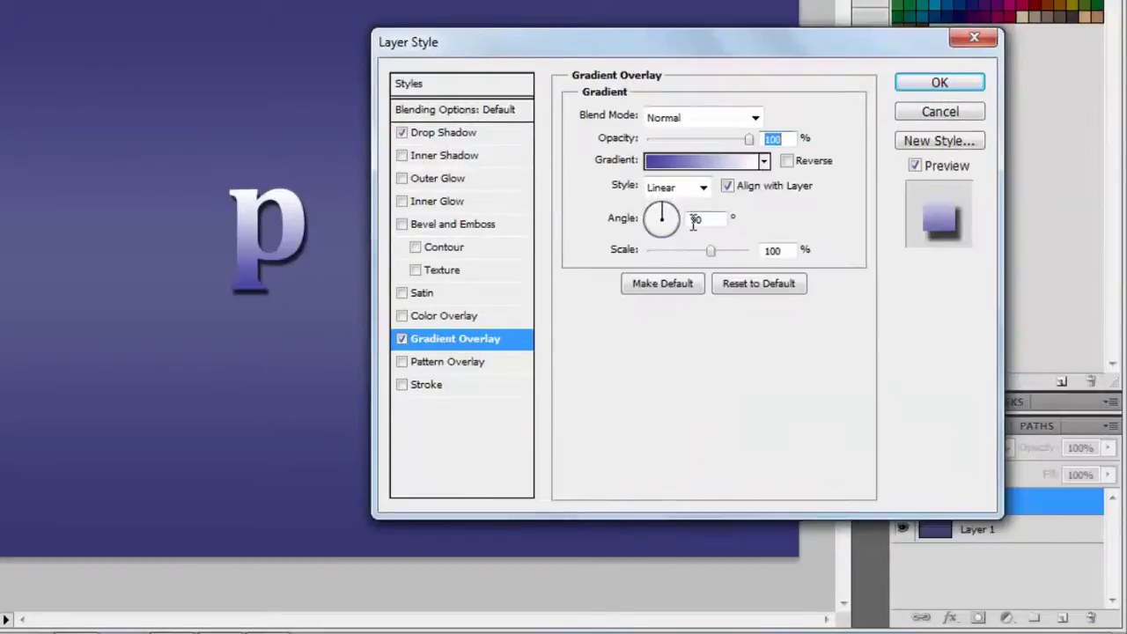
Add a 5 px Stroke in lavender #9a9aff to the p.
left_click(430, 389)
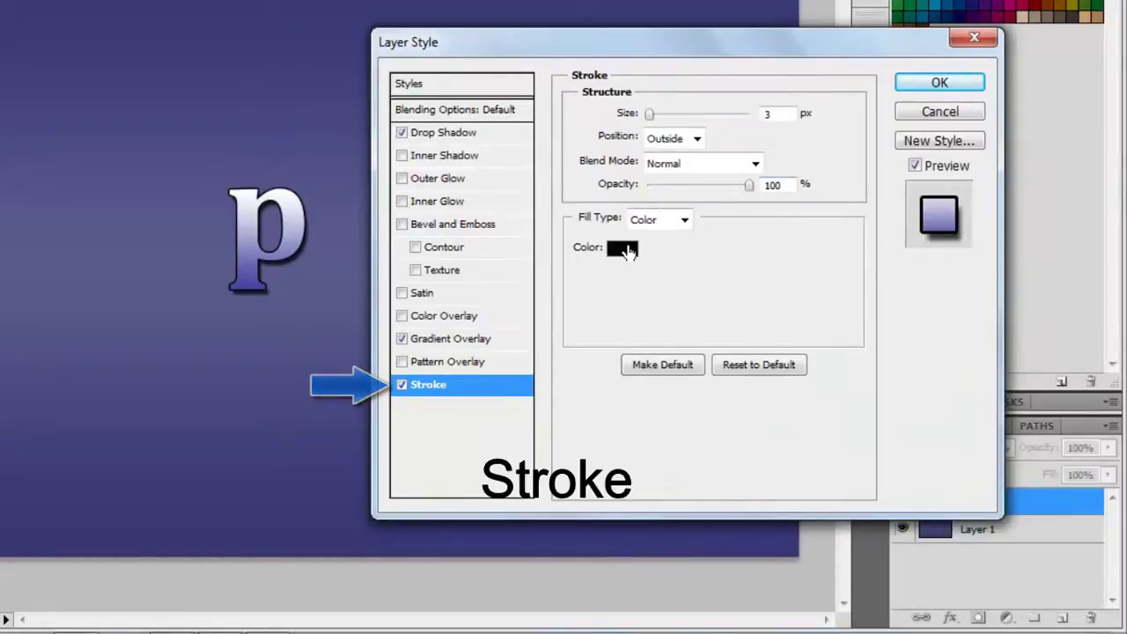
left_click(622, 248)
left_click(353, 356)
mouse_move(397, 17)
left_mouse_down()
mouse_move(514, 6)
mouse_move(637, 56)
mouse_move(660, 45)
mouse_move(843, 83)
mouse_move(831, 66)
left_mouse_up()
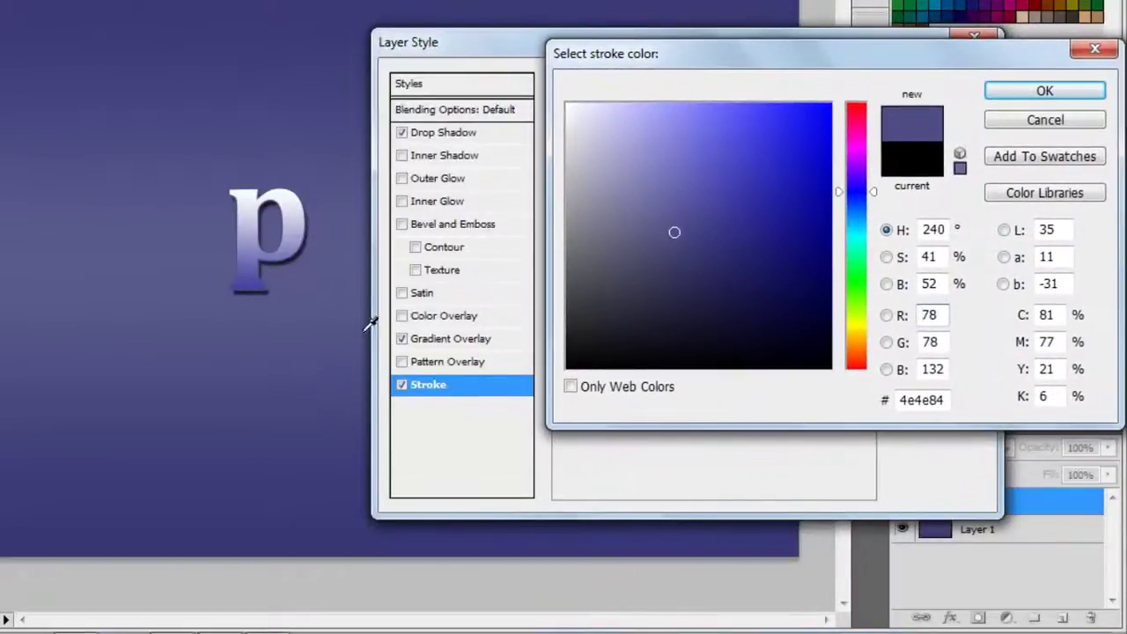
left_click_drag(682, 162, 684, 95)
mouse_move(664, 163)
left_mouse_down()
mouse_move(617, 53)
mouse_move(654, 73)
left_mouse_up()
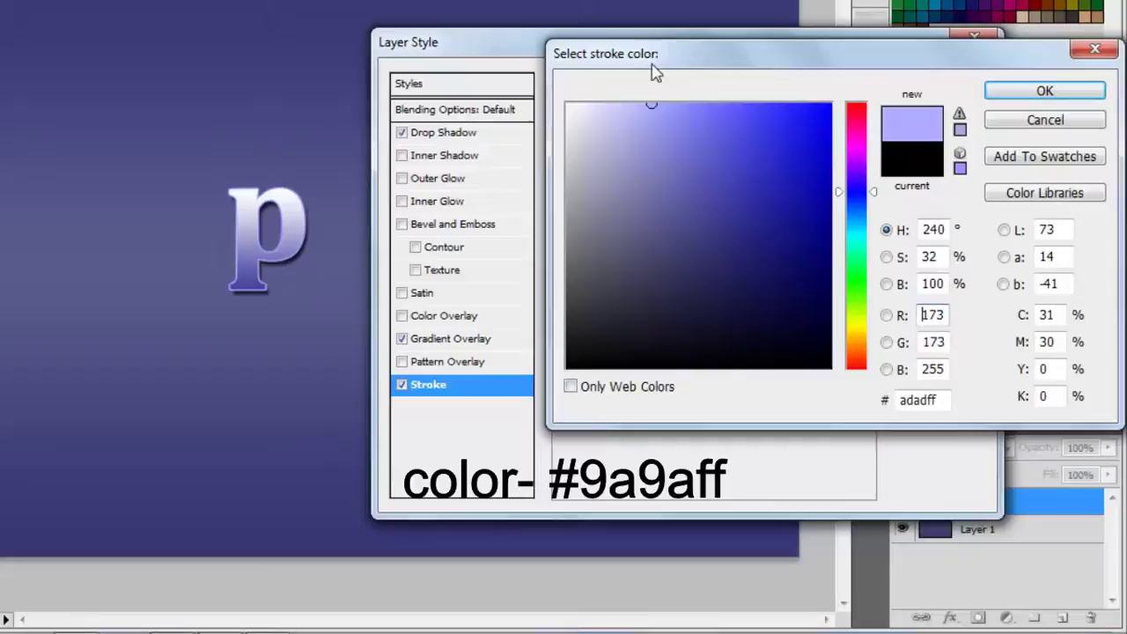
left_click_drag(680, 118, 669, 84)
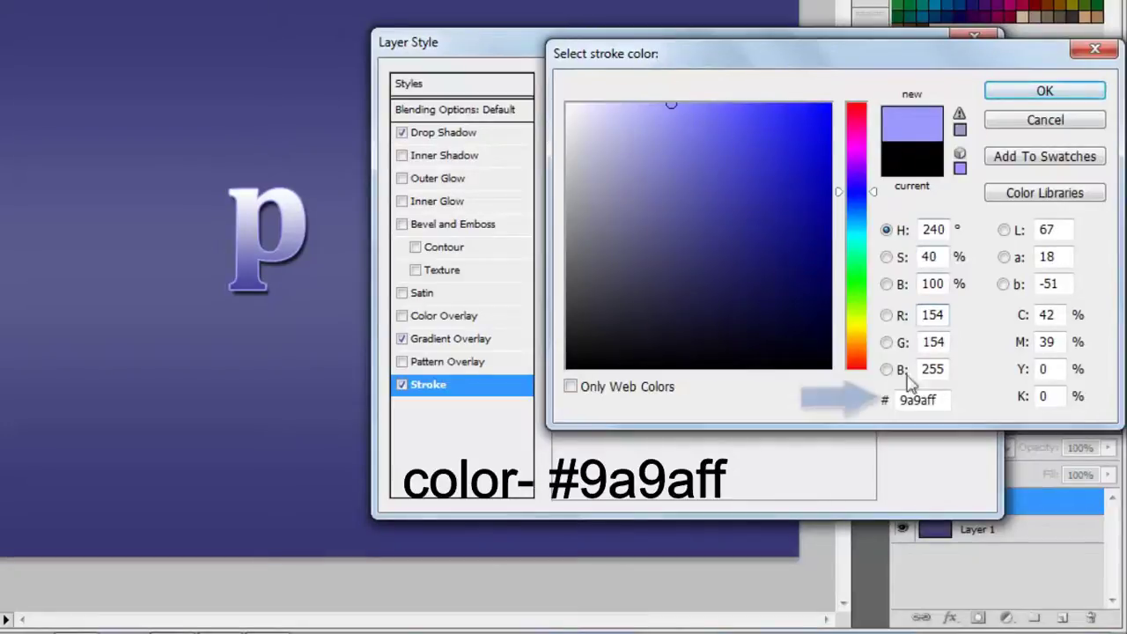
left_click_drag(943, 399, 894, 402)
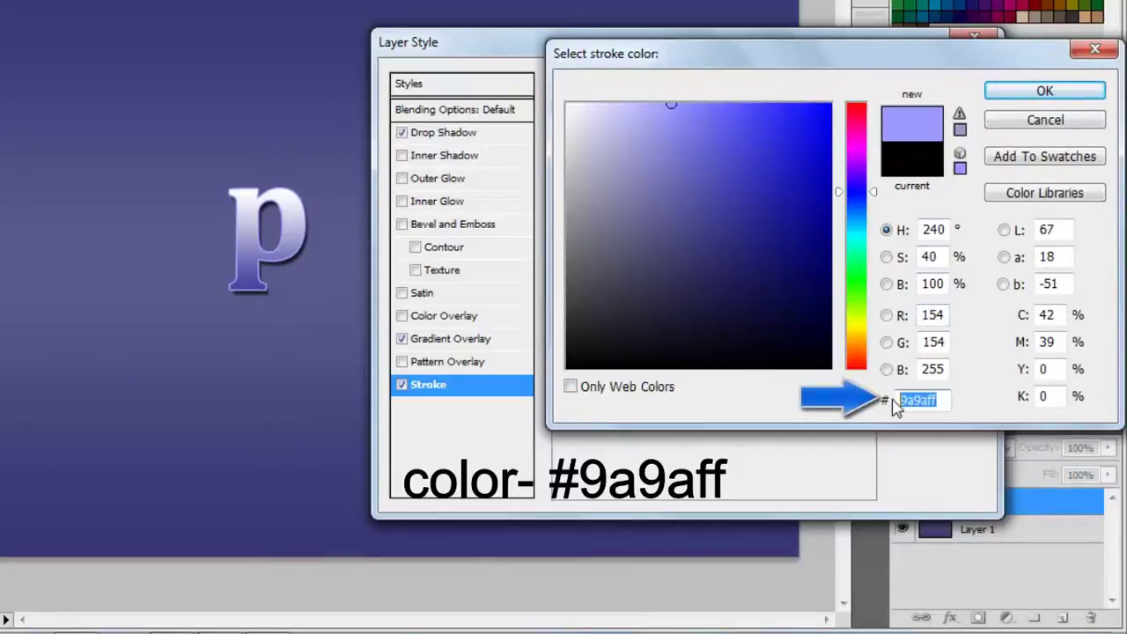
left_click(1044, 92)
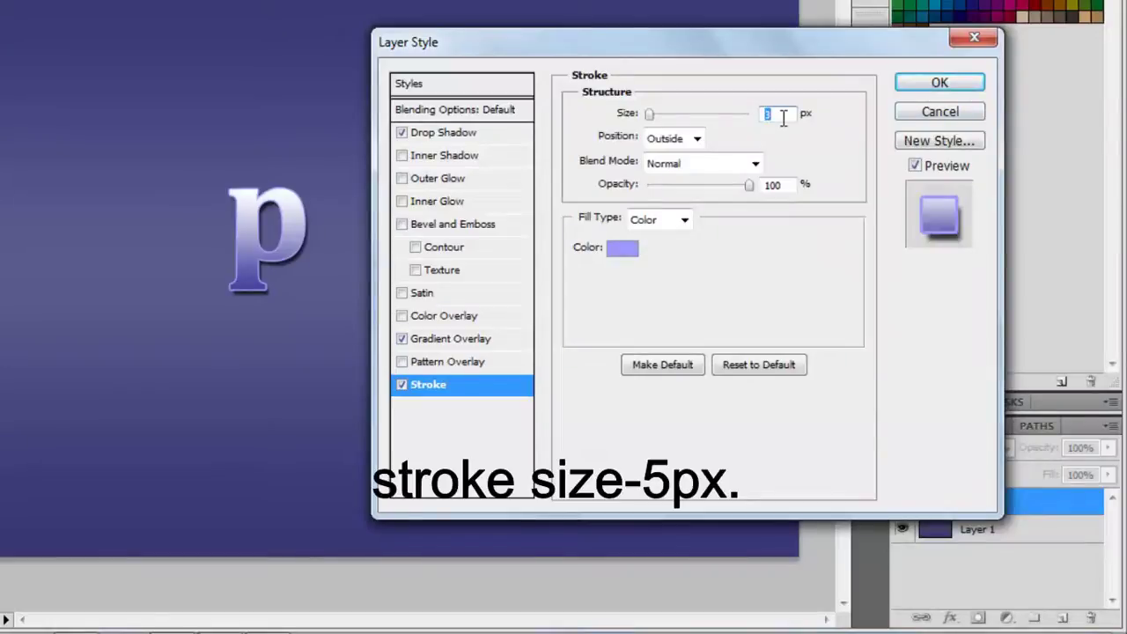
type("5")
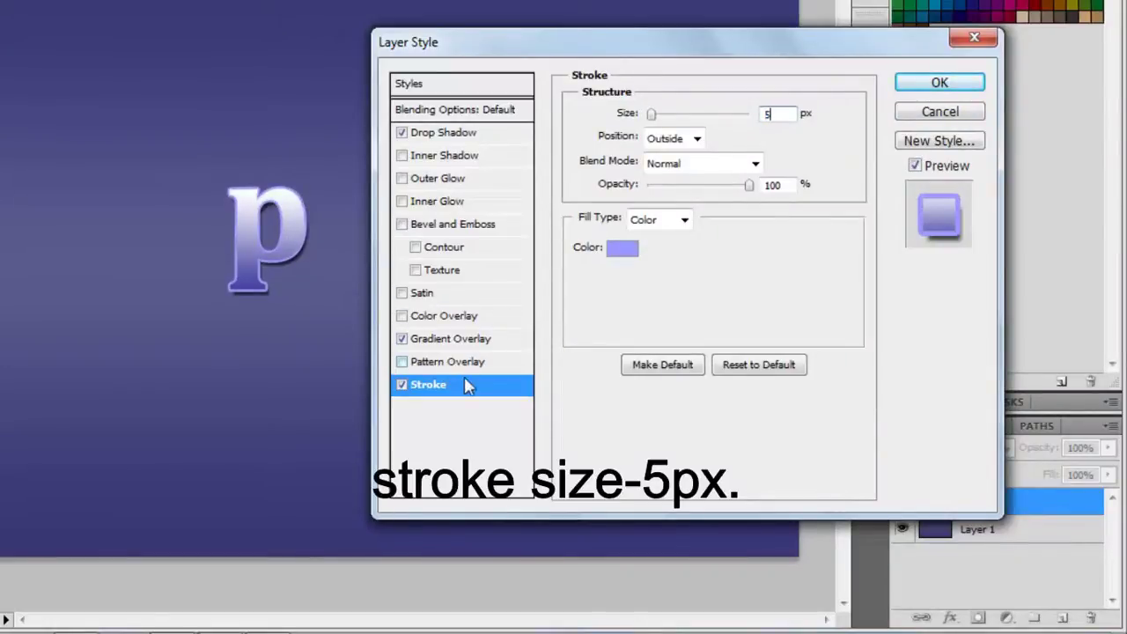
Add a white Inner Glow to the p and apply all the layer effects.
left_click(436, 202)
left_click(621, 185)
left_click_drag(620, 184, 568, 104)
left_click(1009, 97)
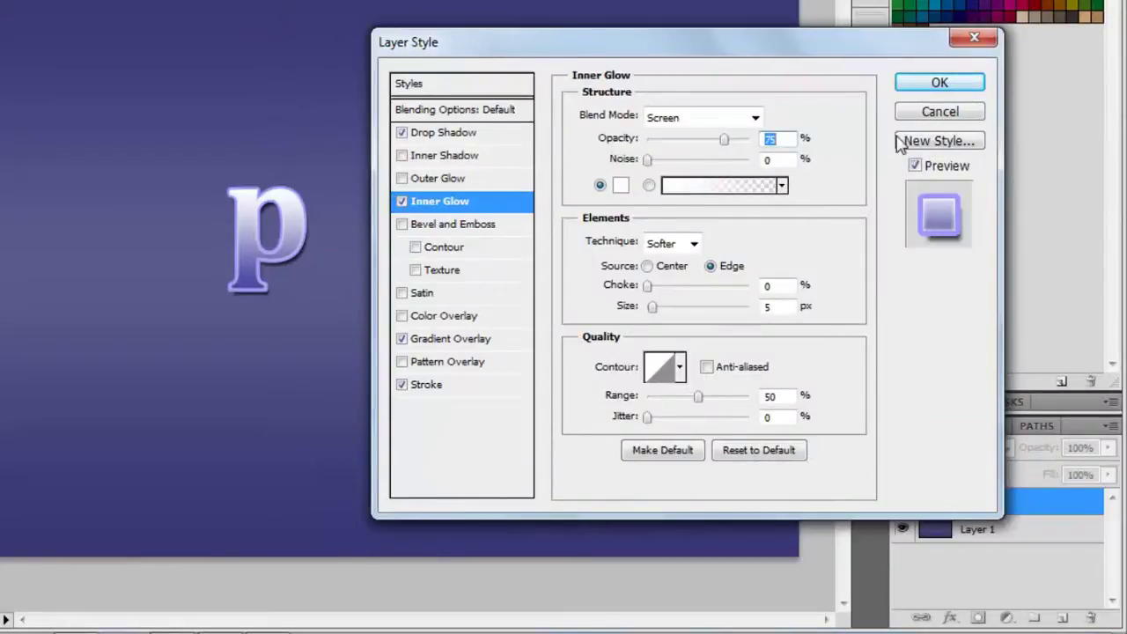
left_click(922, 88)
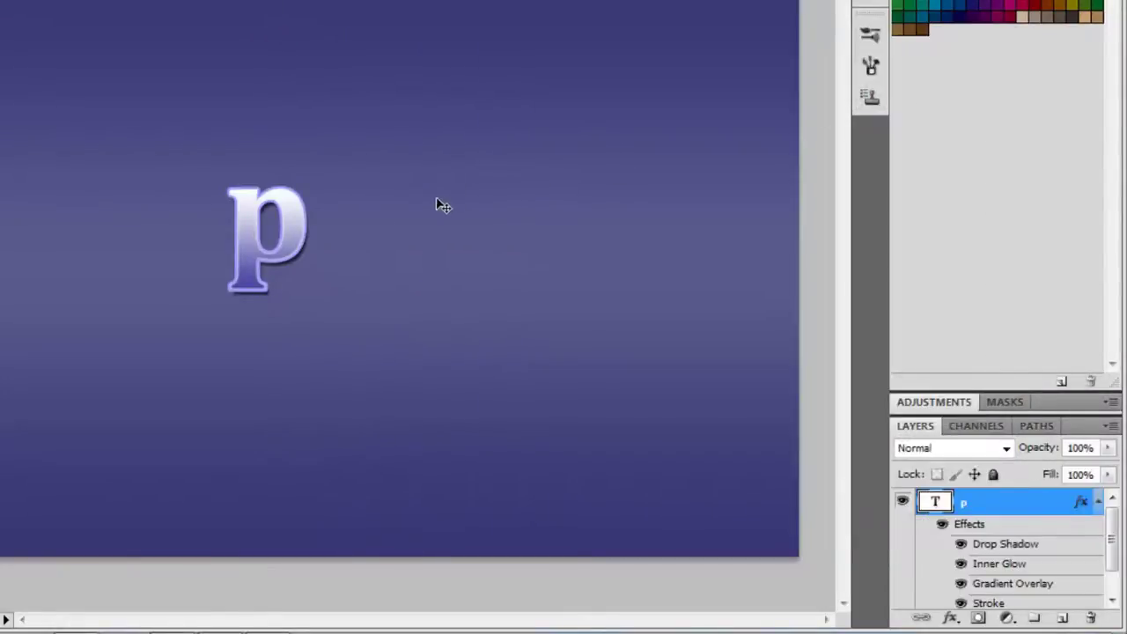
Shift the p further right and add a new text layer with the letter 'o'.
left_click_drag(309, 234, 566, 235)
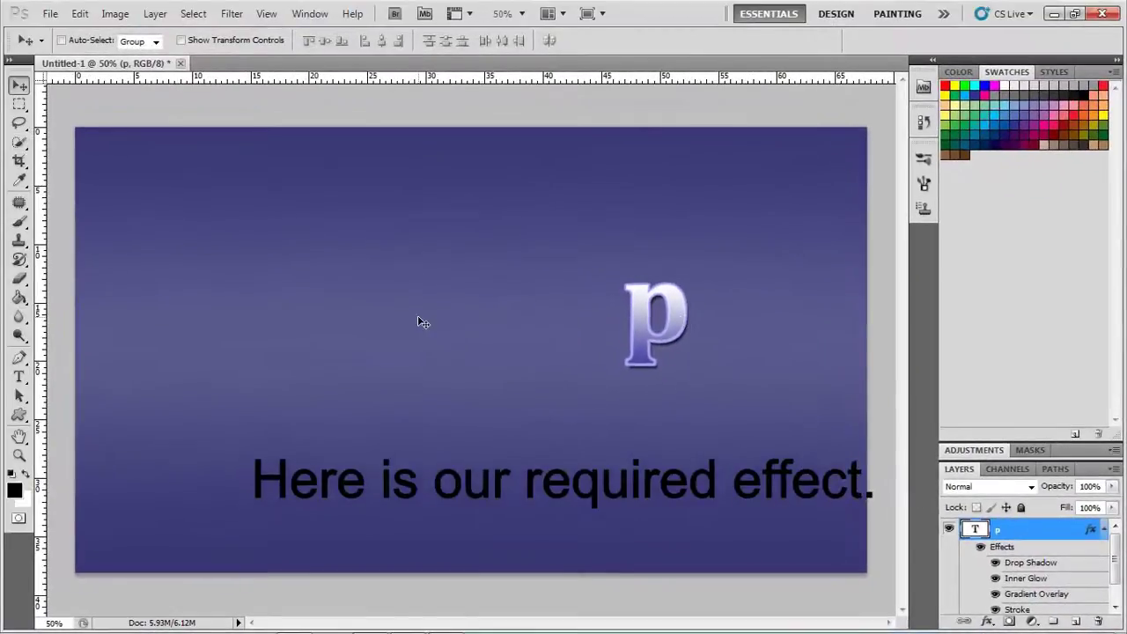
key("t")
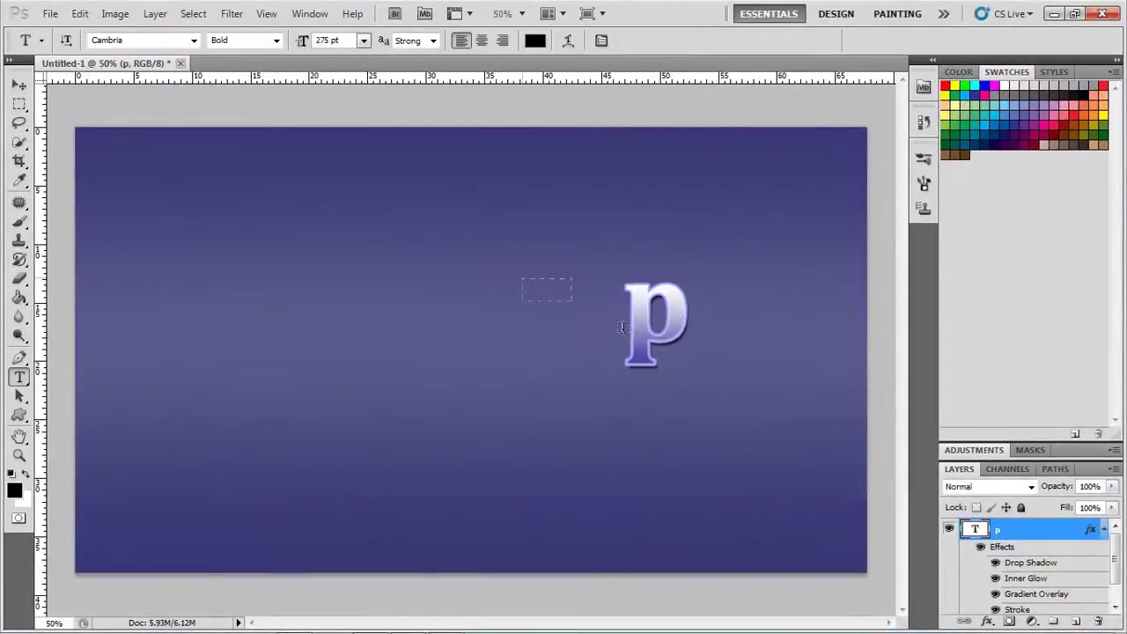
left_click_drag(773, 433, 772, 432)
type("o")
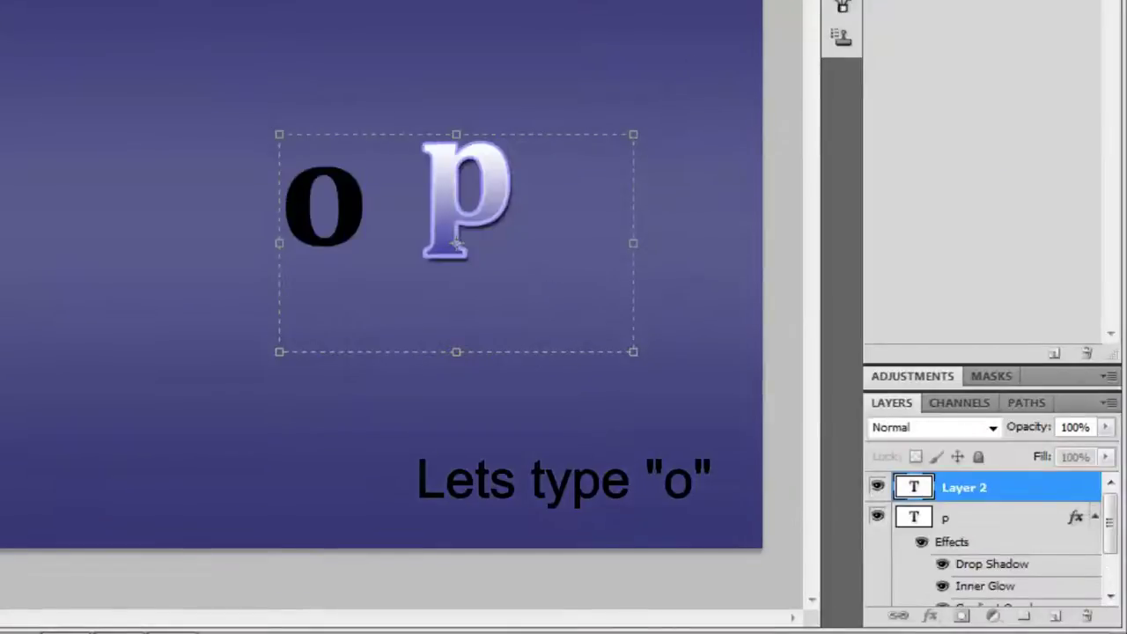
key("ctrl+Return")
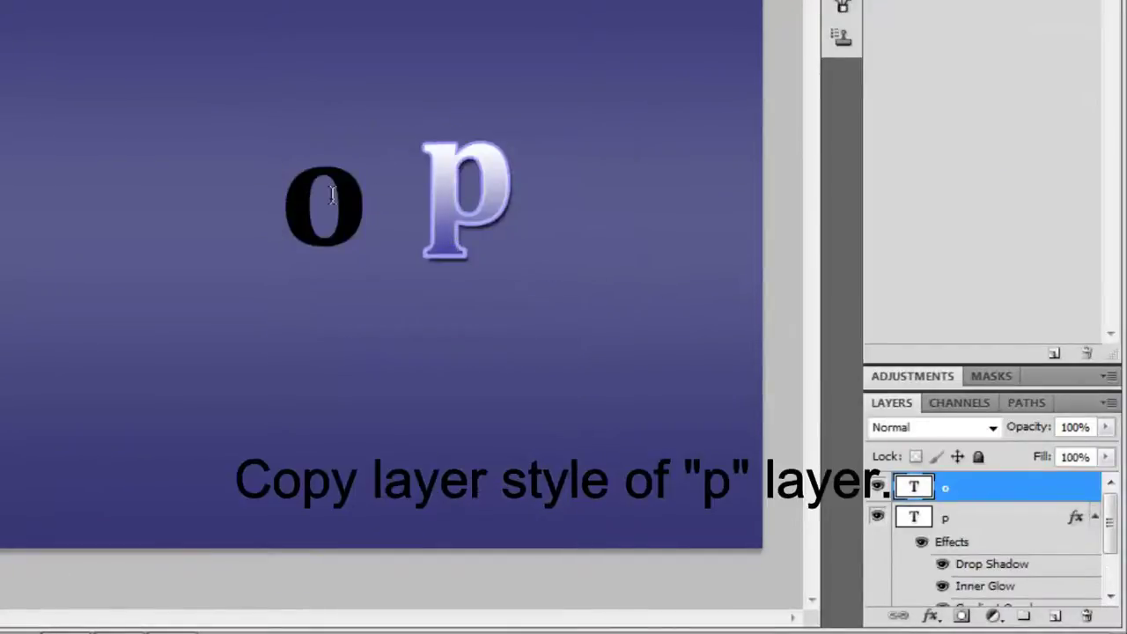
Copy the p's layer style onto the o and move the o against the p.
left_click(960, 518)
right_click(958, 499)
left_click(948, 424)
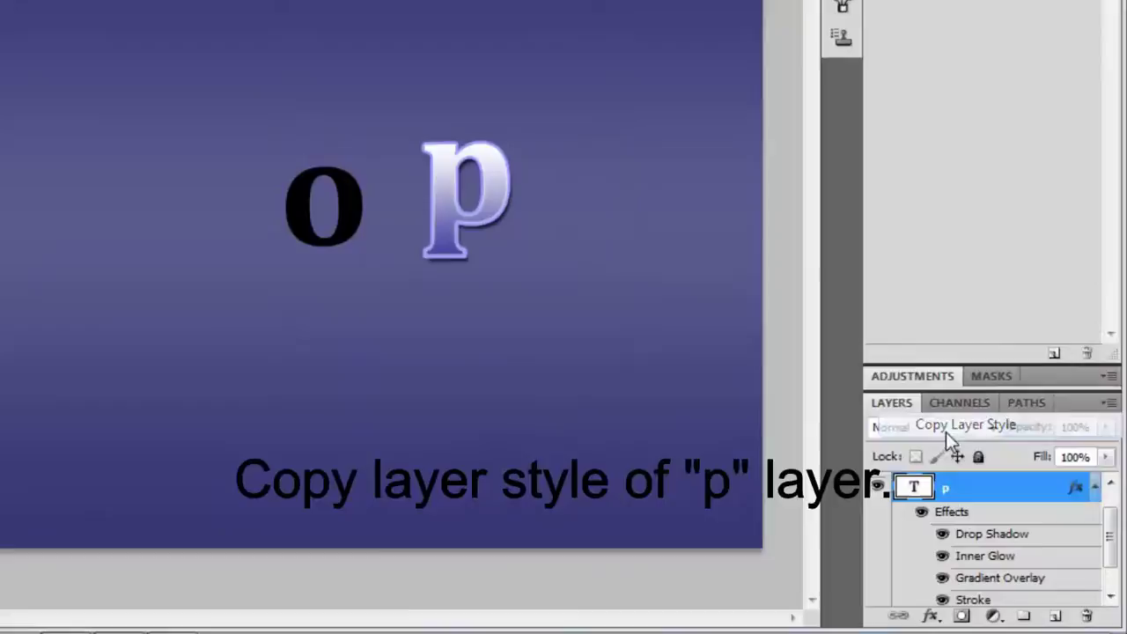
scroll(949, 502, "up", 1)
left_click(948, 491)
right_click(948, 492)
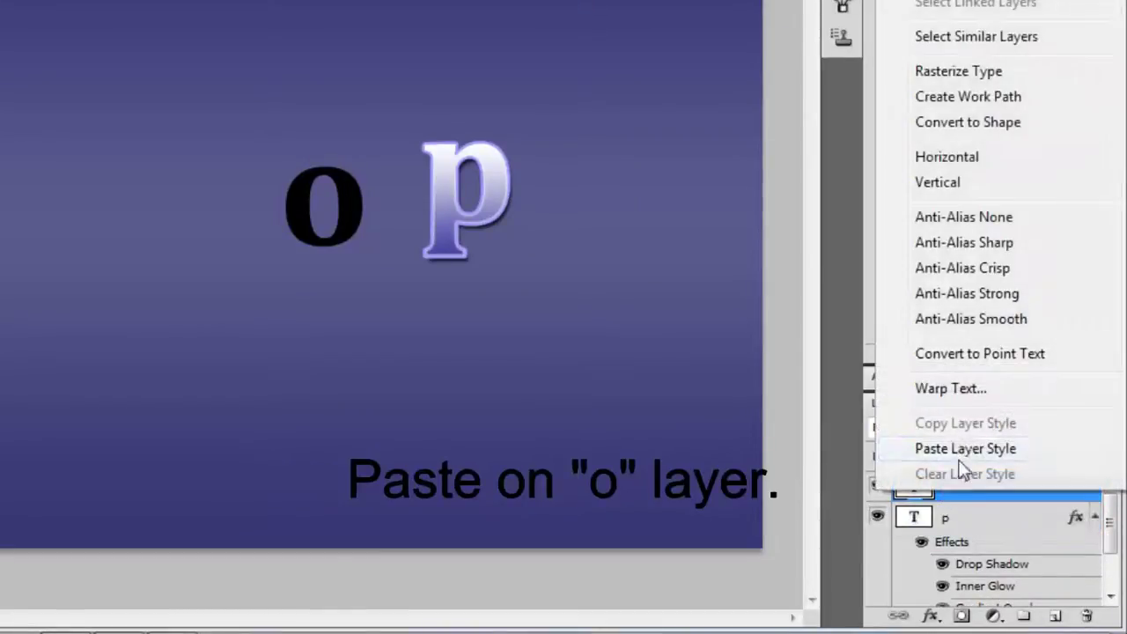
left_click(968, 449)
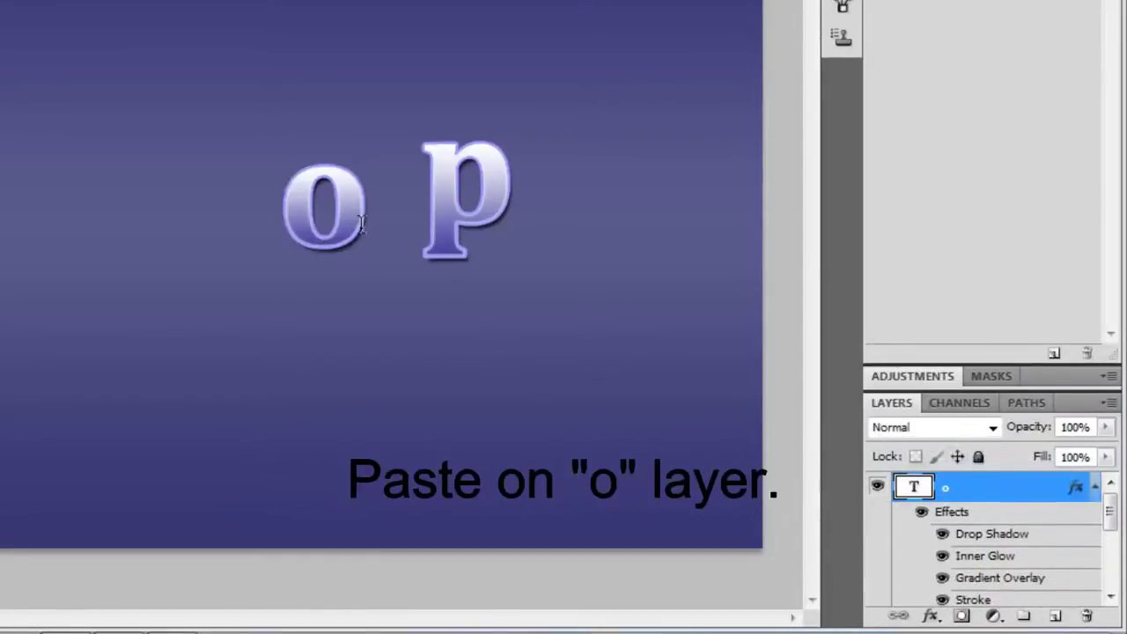
left_click_drag(362, 222, 428, 199)
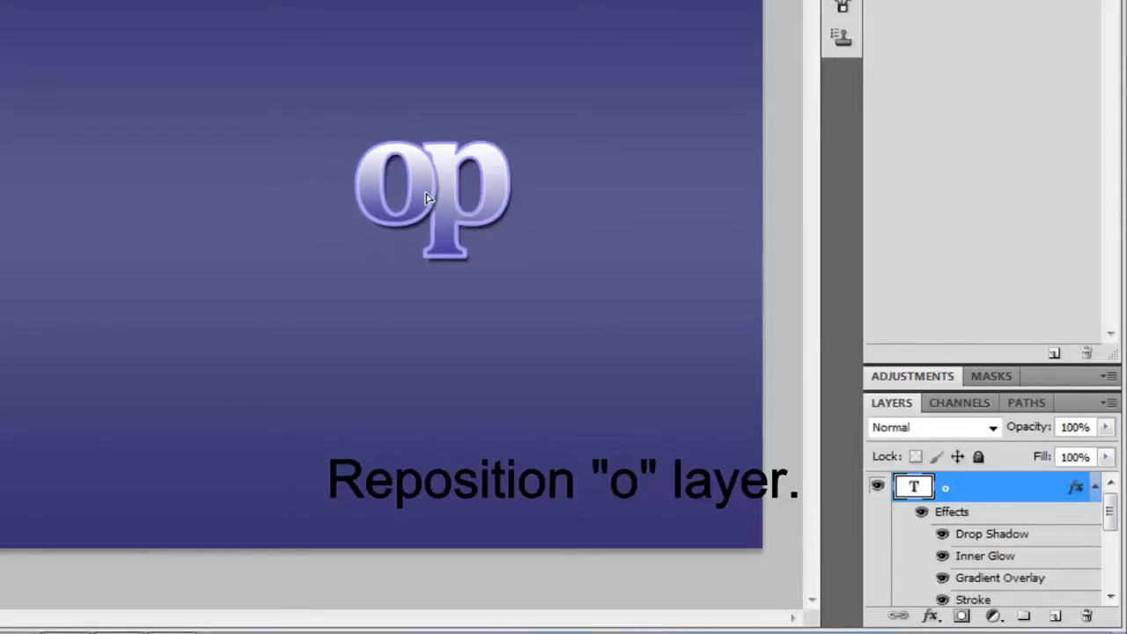
Add an h text layer with the pasted lavender style and move it against op.
left_click_drag(425, 293, 462, 319)
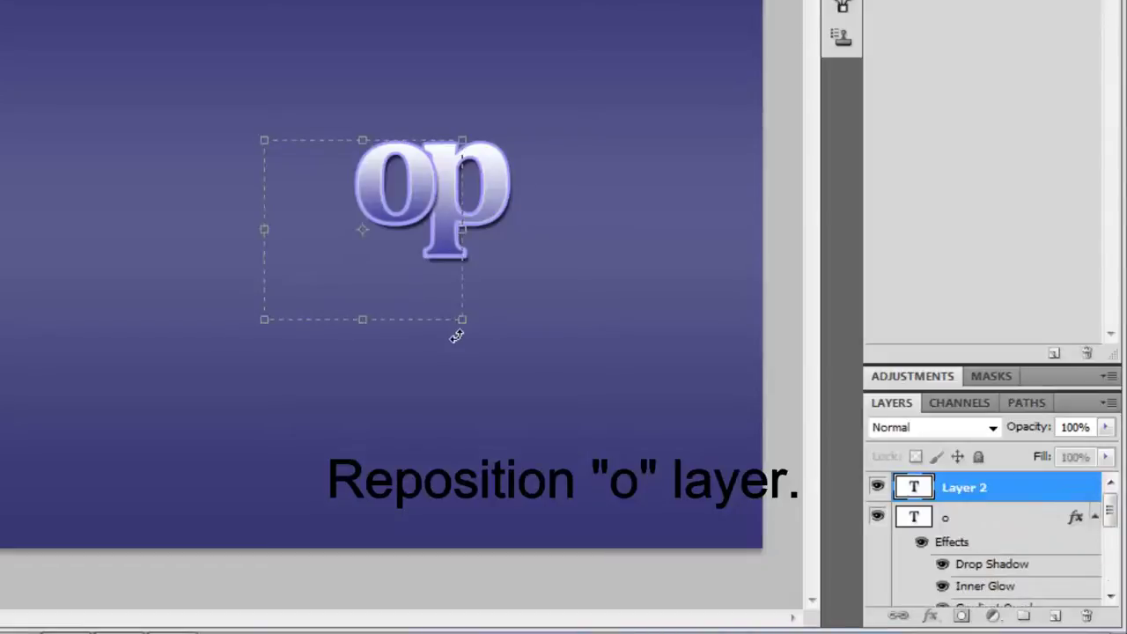
type("h")
key("ctrl+Return")
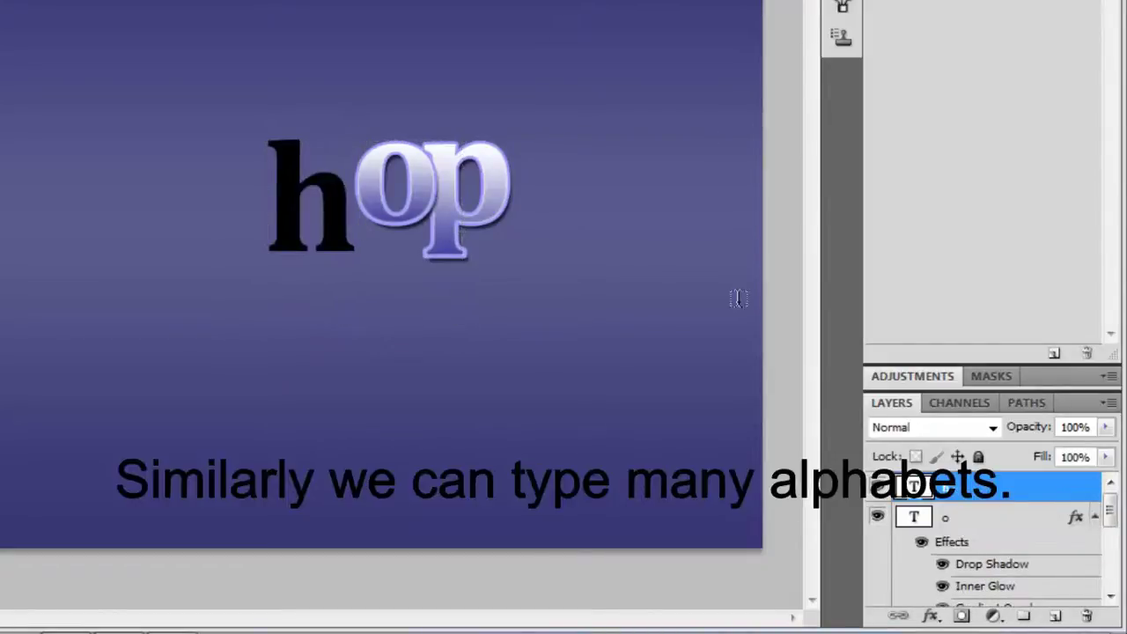
right_click(964, 487)
left_click(981, 447)
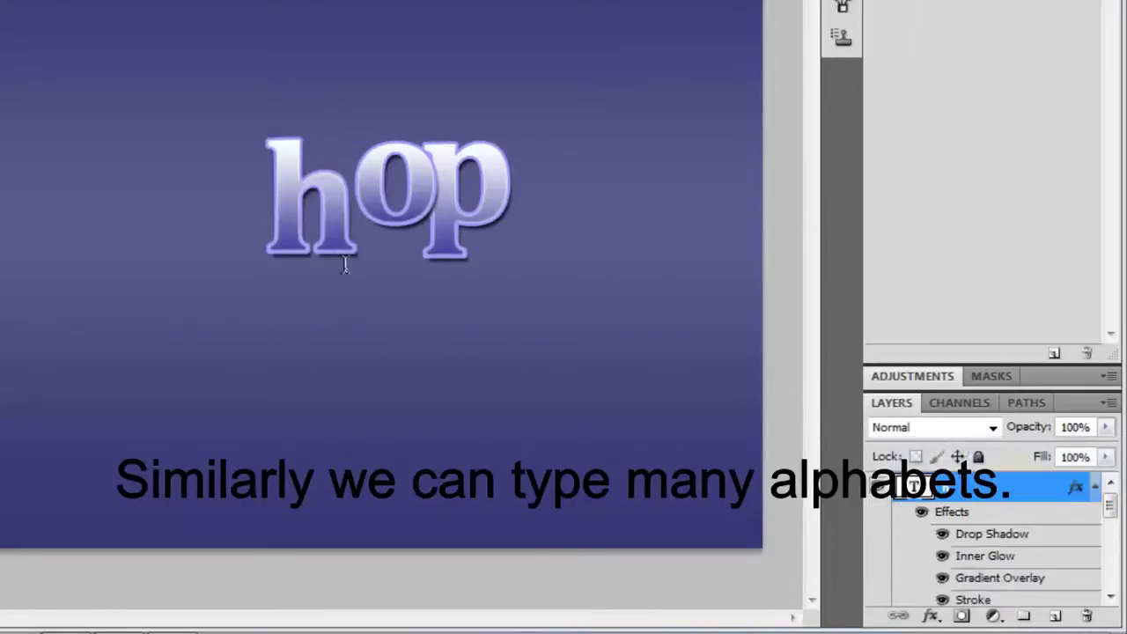
left_click_drag(315, 261, 331, 217)
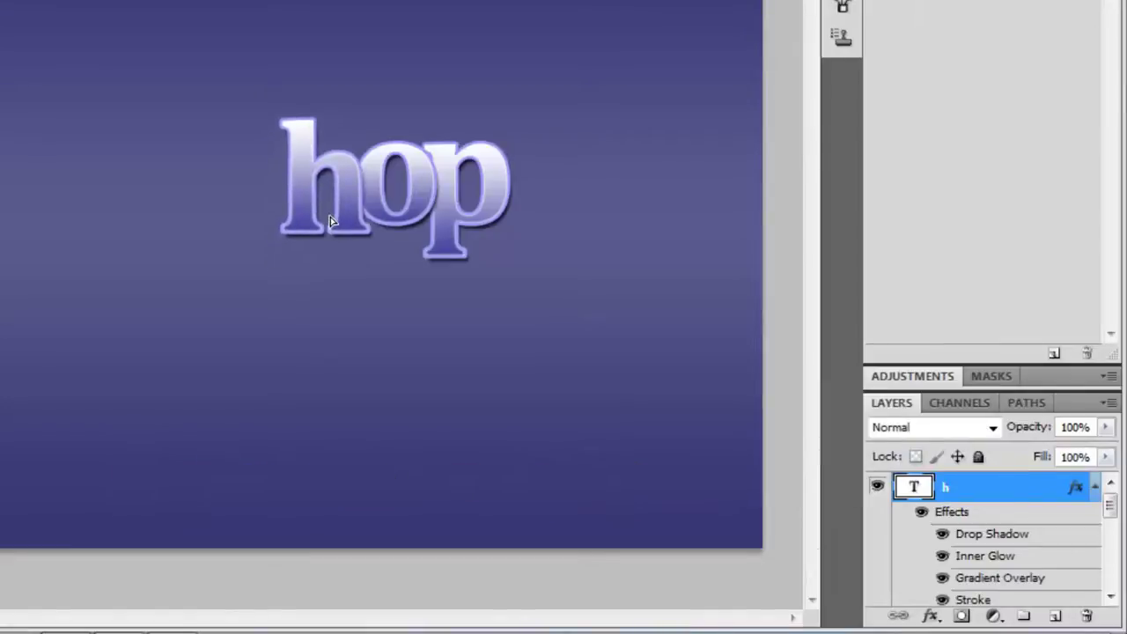
Add an s text layer with the same pasted style and place it before hop.
key("t")
left_click_drag(191, 142, 459, 338)
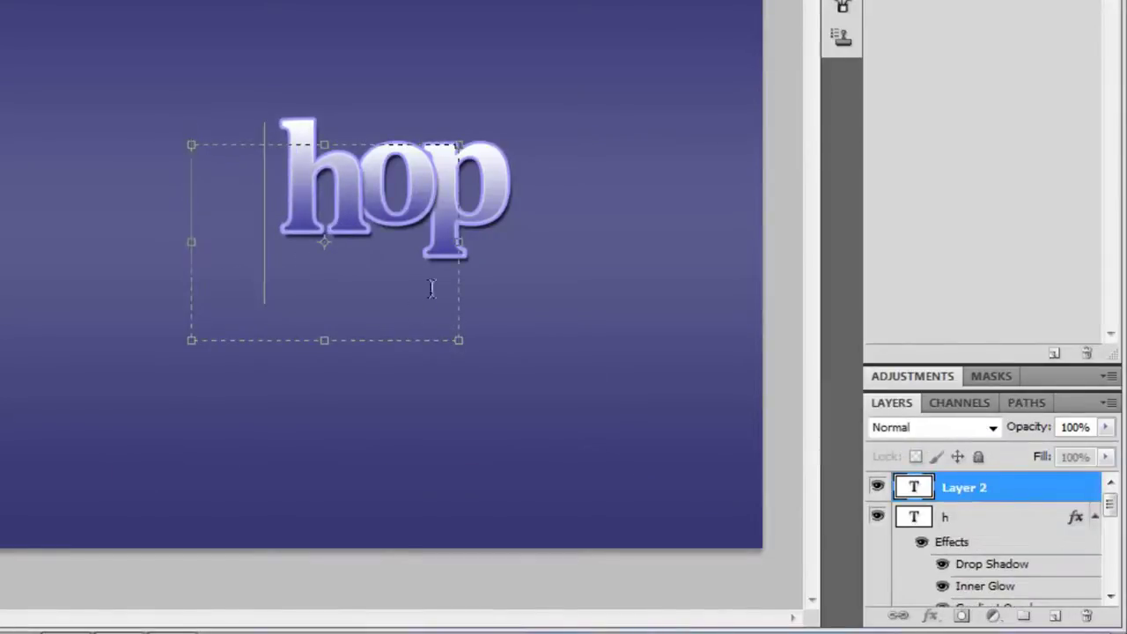
type("s")
key("ctrl+Return")
right_click(962, 495)
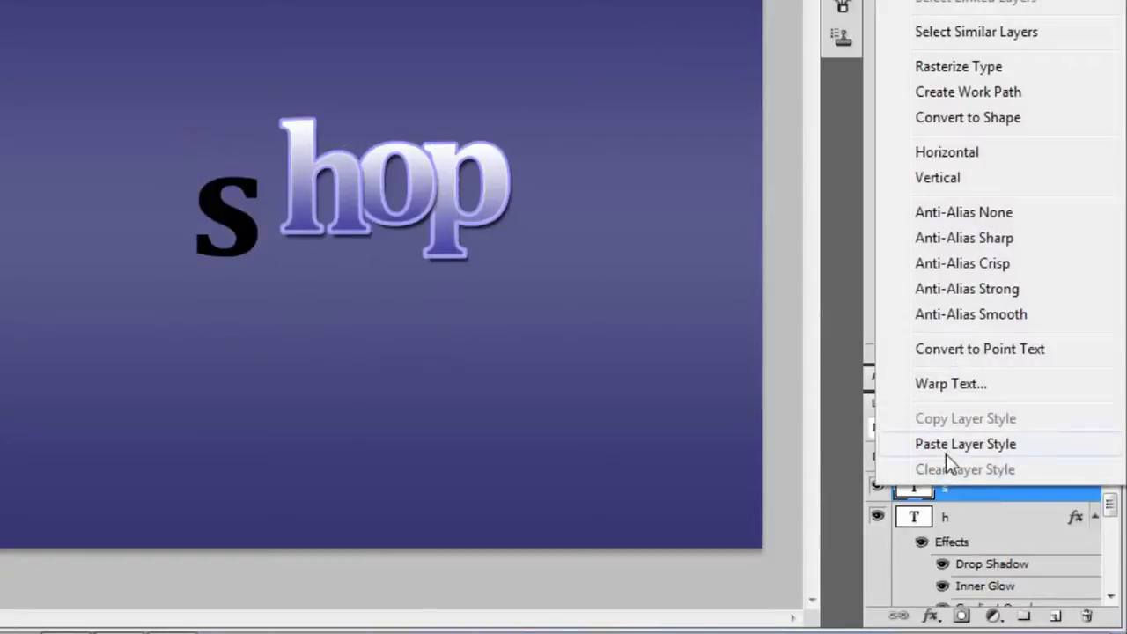
left_click(946, 445)
left_click_drag(215, 243, 261, 205)
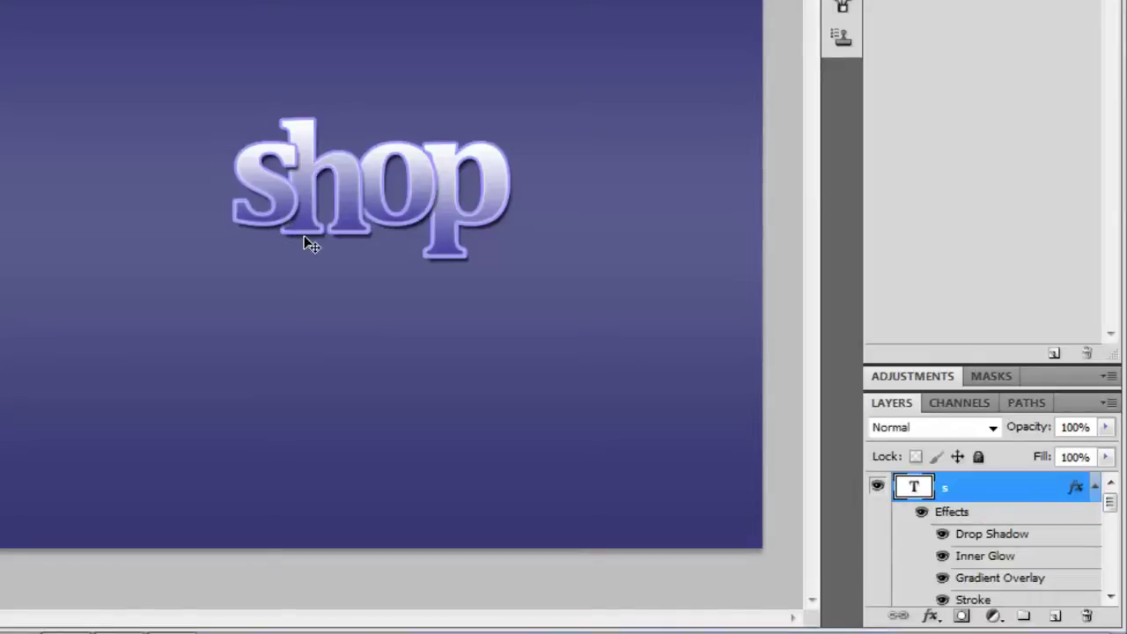
Add an o text layer left of shop and paste the lavender layer style onto it.
key("t")
left_click_drag(247, 264, 369, 352)
type("o")
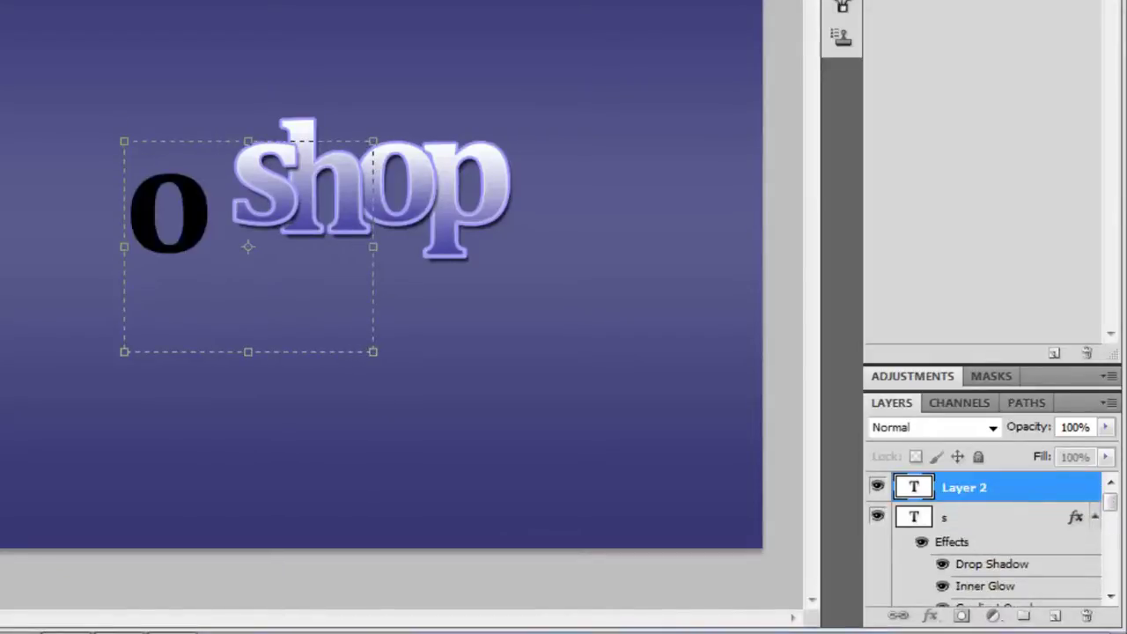
left_click(947, 487)
right_click(947, 487)
left_click(948, 445)
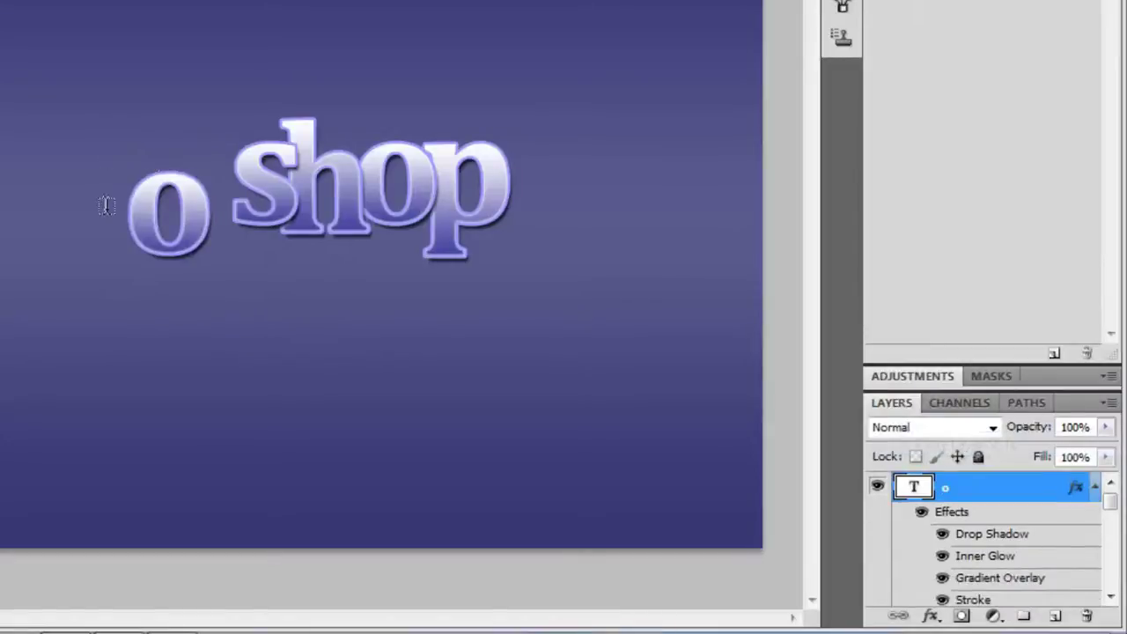
Add a styled t text layer and place it against oshop.
left_click_drag(40, 85, 372, 403)
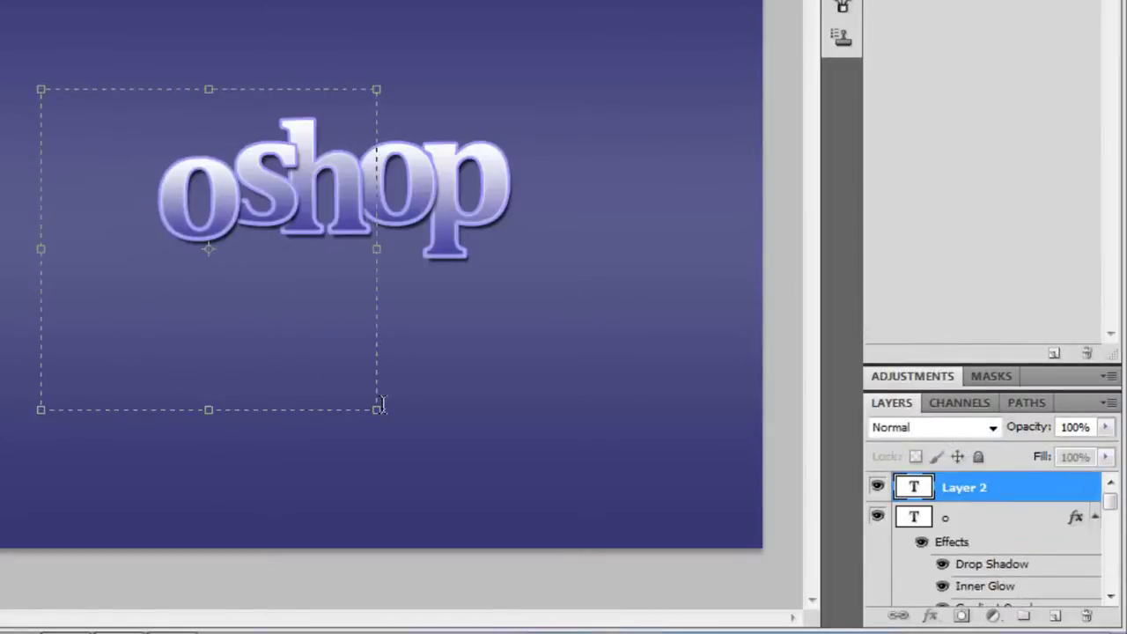
type("t")
left_click(950, 470)
right_click(951, 483)
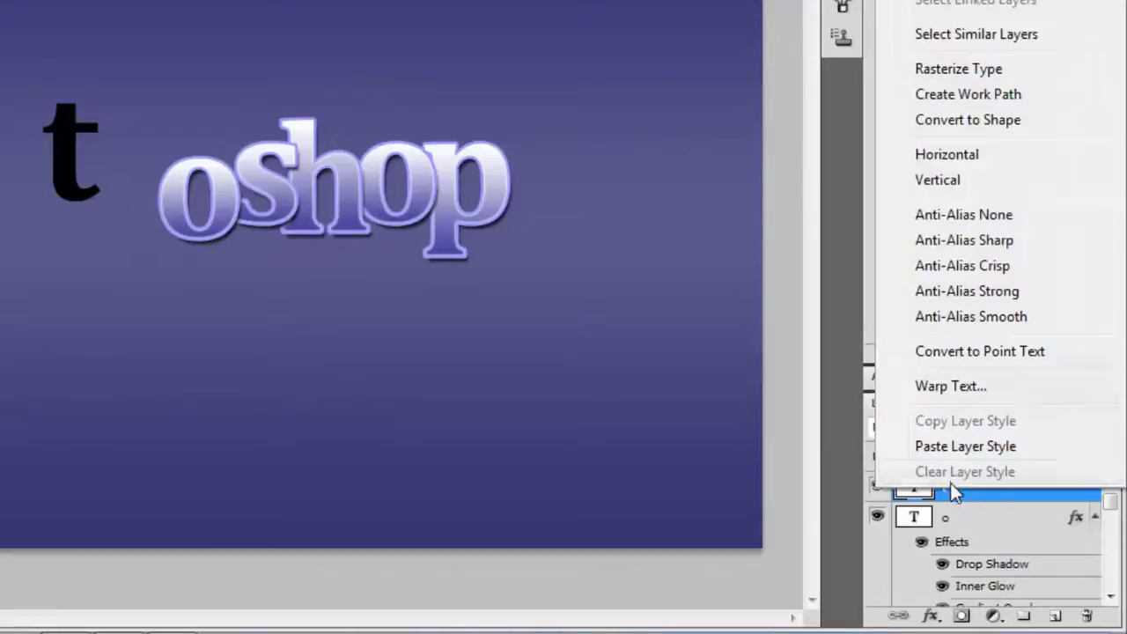
left_click(948, 446)
left_click_drag(79, 193, 134, 204)
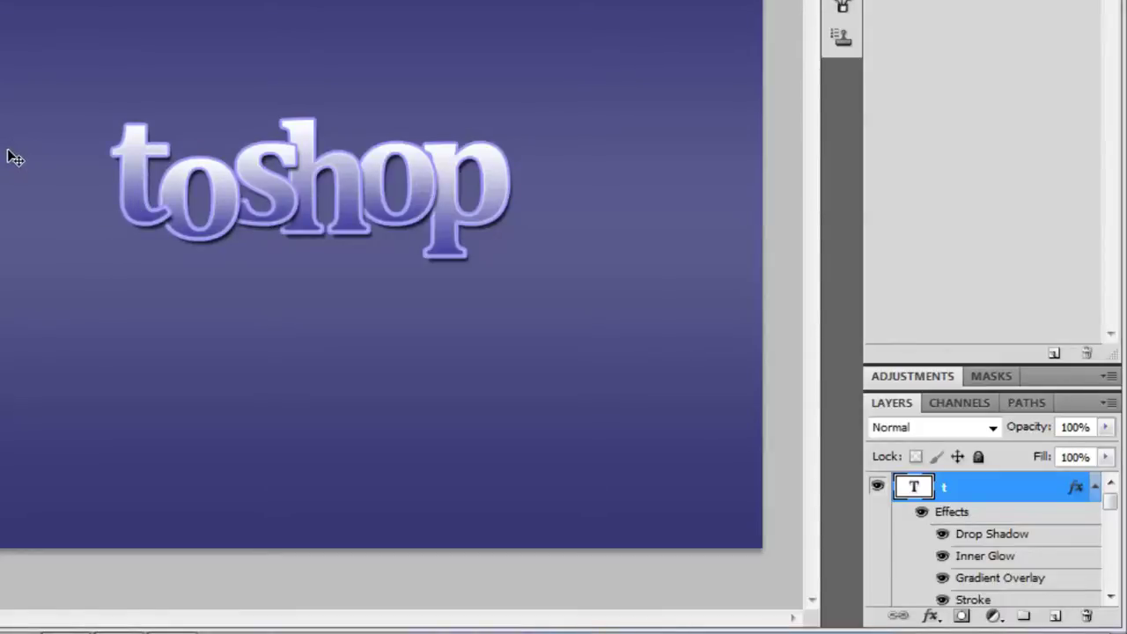
Add another styled o text layer and place it against toshop.
left_click_drag(4, 141, 290, 350)
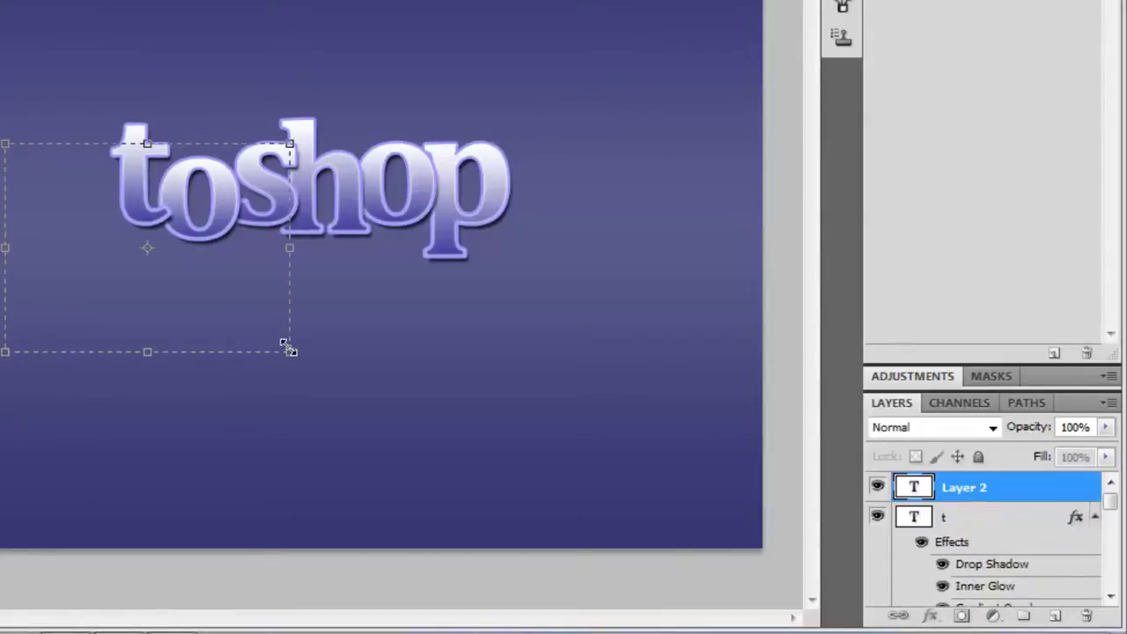
type("o")
key("ctrl+Return")
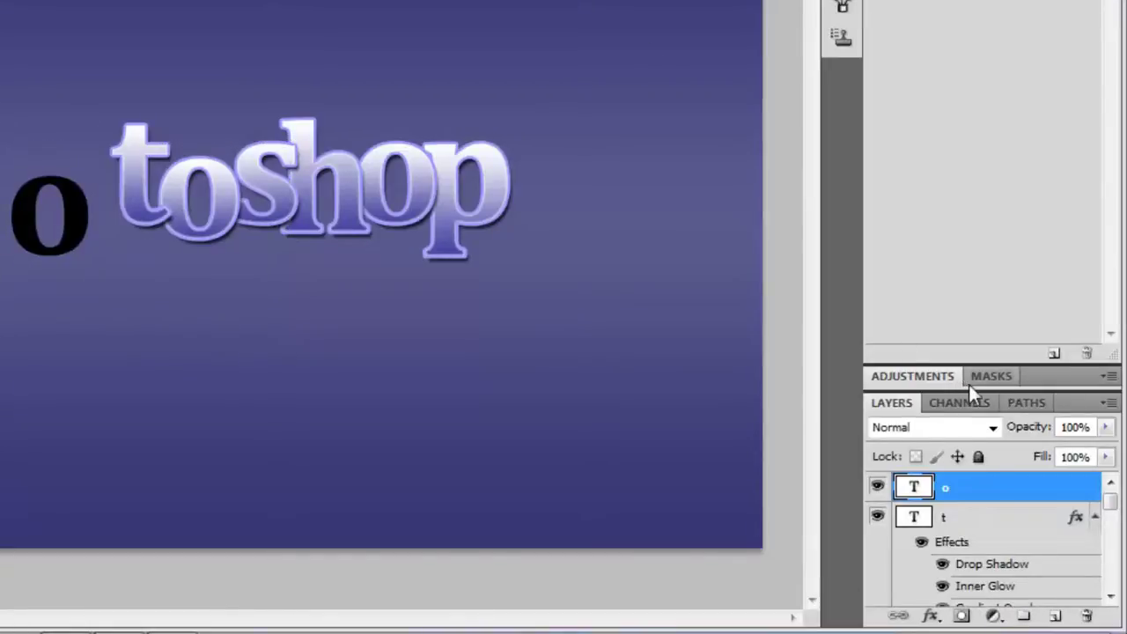
right_click(969, 491)
left_click(964, 437)
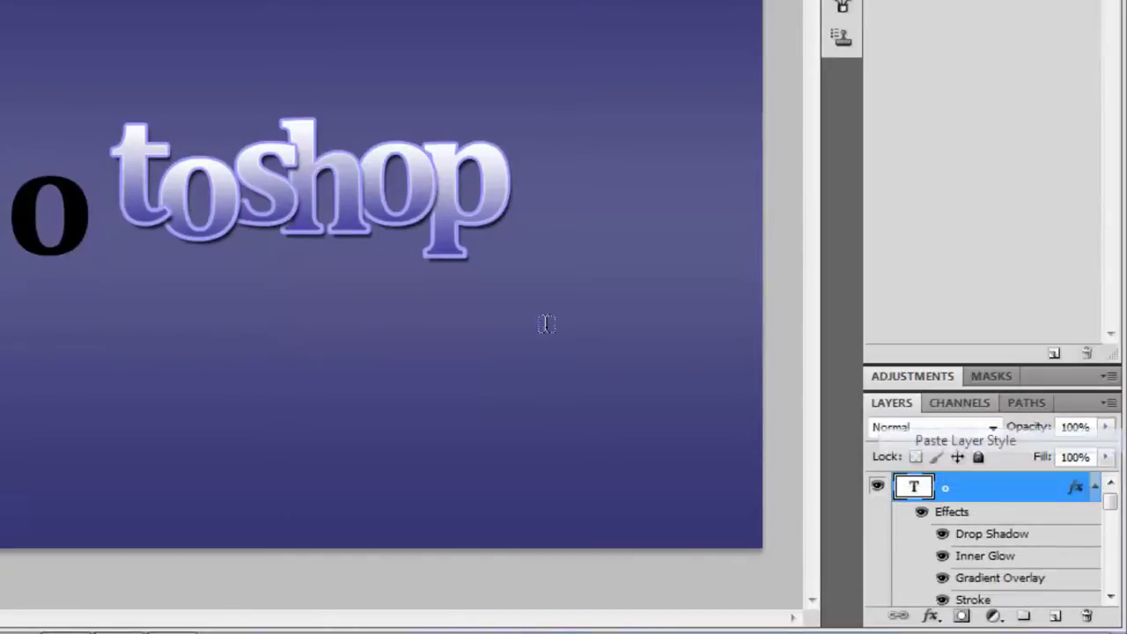
left_click_drag(84, 229, 107, 228)
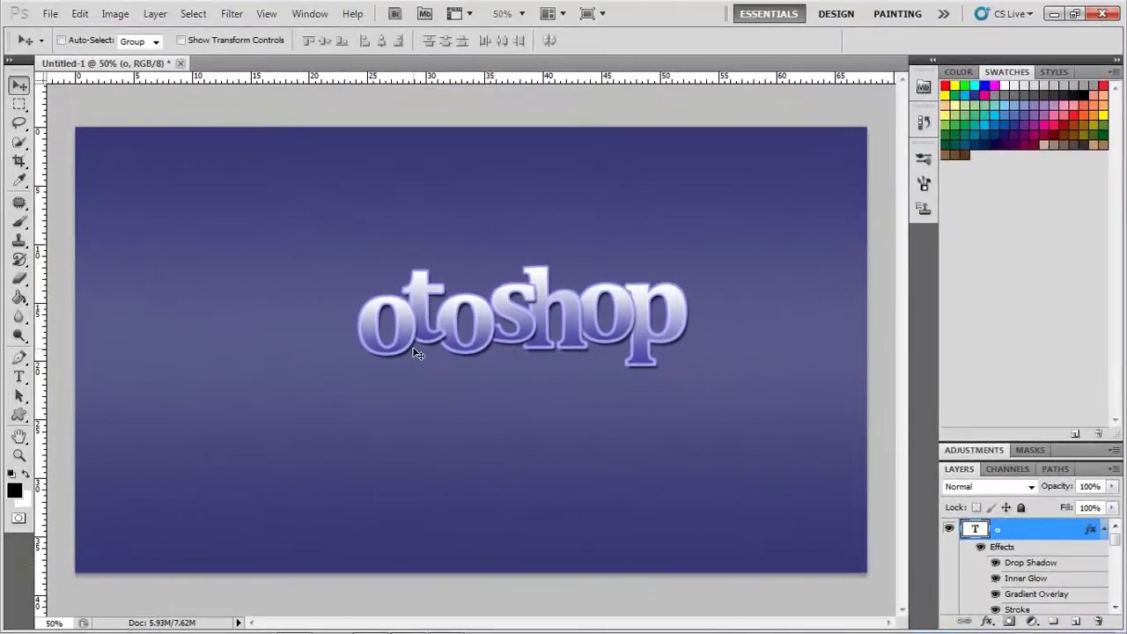
Add a styled h text layer and place it against otoshop.
key("t")
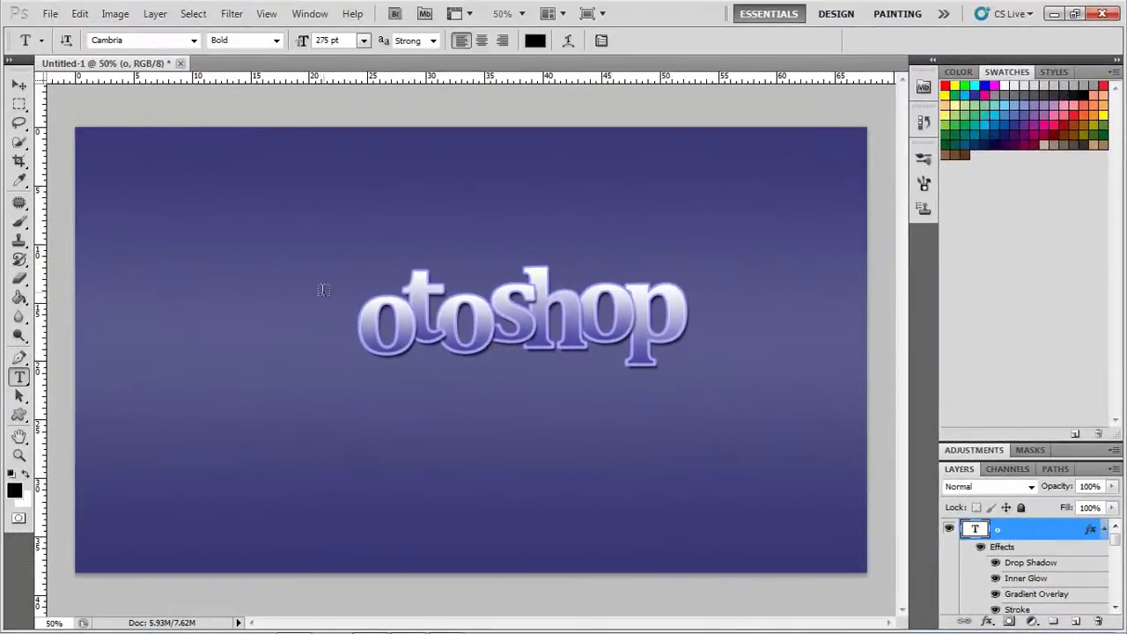
left_click_drag(383, 366, 458, 418)
type("h")
left_click(1006, 529)
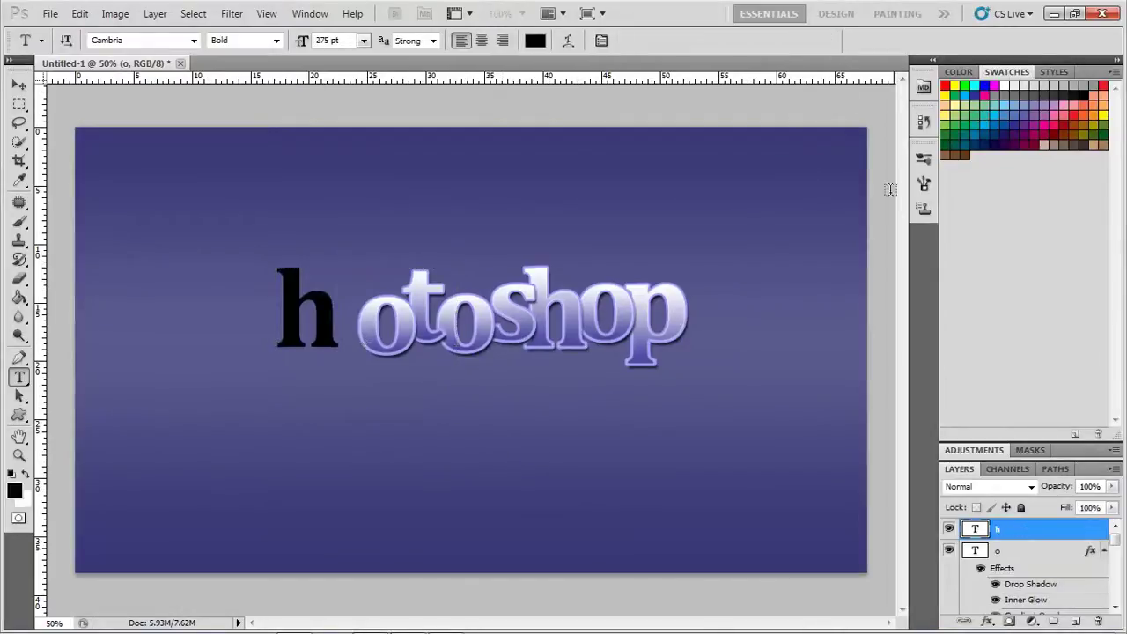
right_click(1006, 529)
left_click(1022, 598)
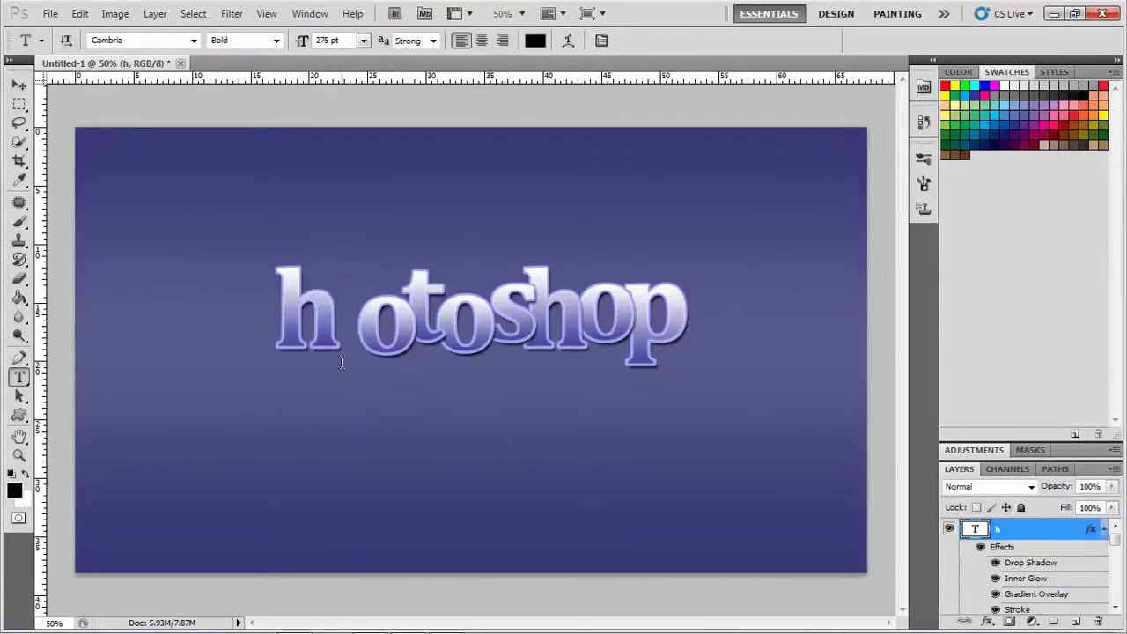
key("v")
left_click_drag(322, 343, 352, 342)
Add a styled capital P before hotoshop to complete the word Photoshop.
key("t")
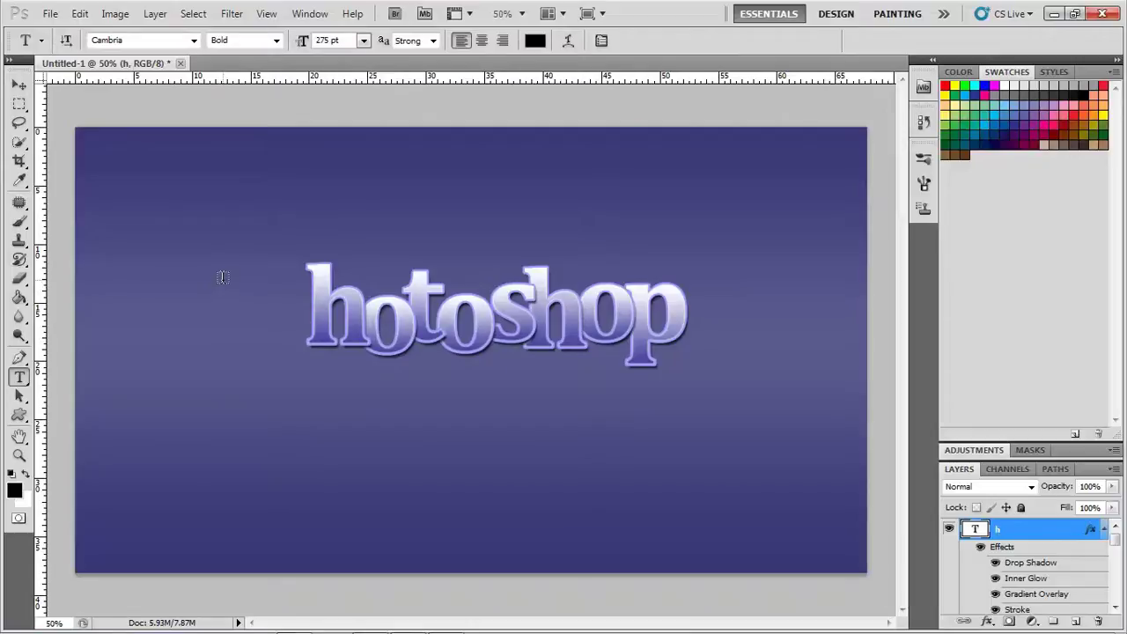
left_click_drag(223, 280, 486, 421)
type("P")
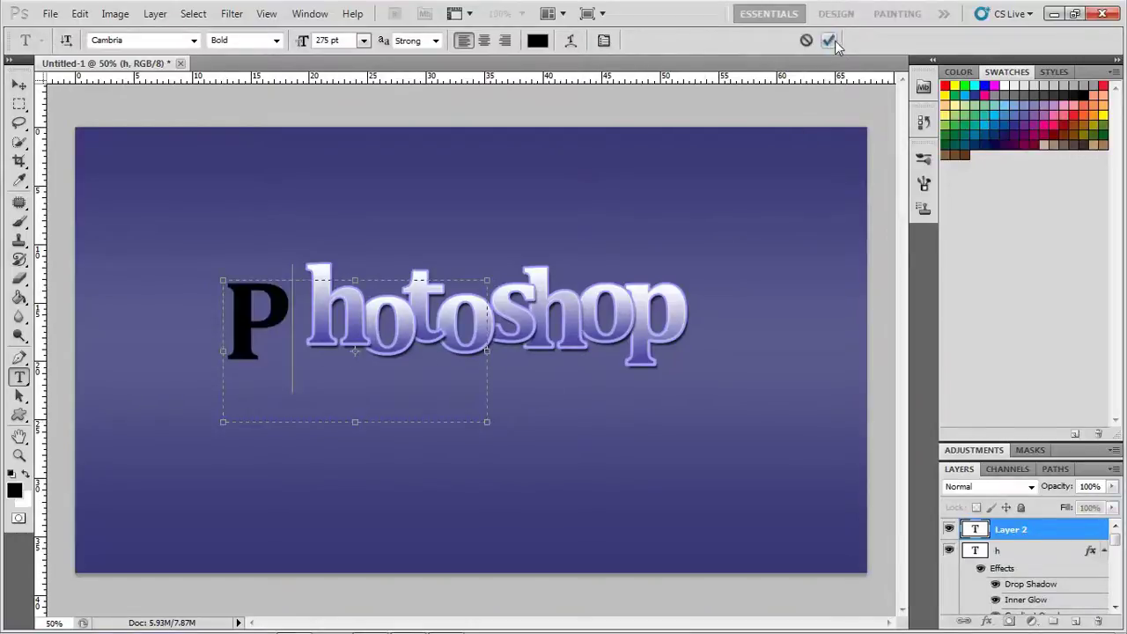
left_click(828, 39)
right_click(1025, 540)
left_click(1052, 504)
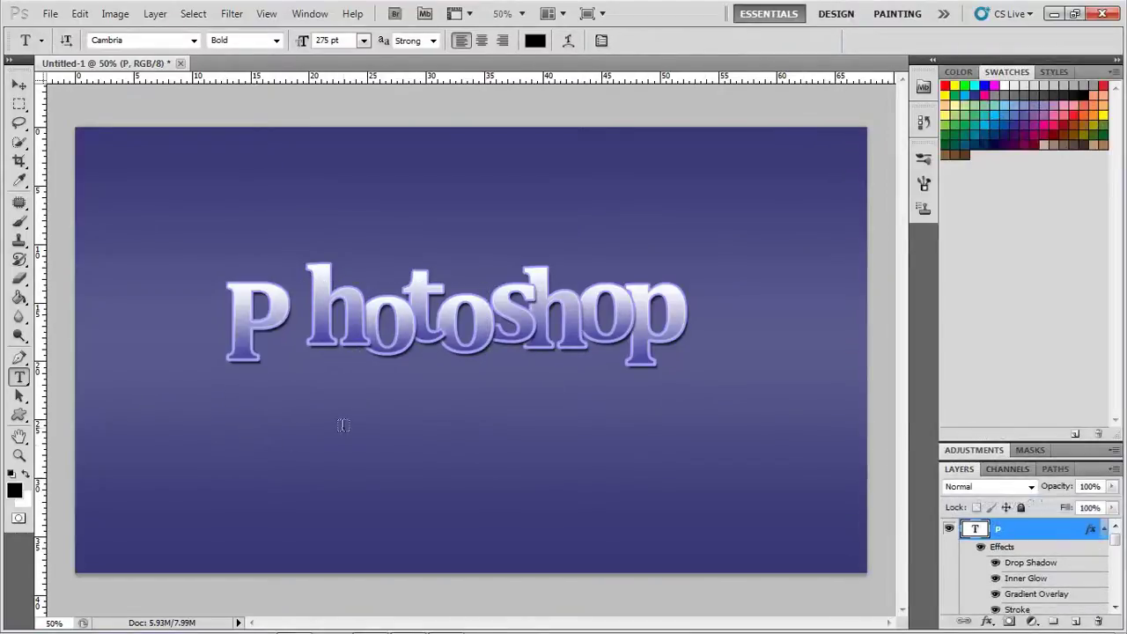
key("v")
left_click_drag(278, 317, 285, 323)
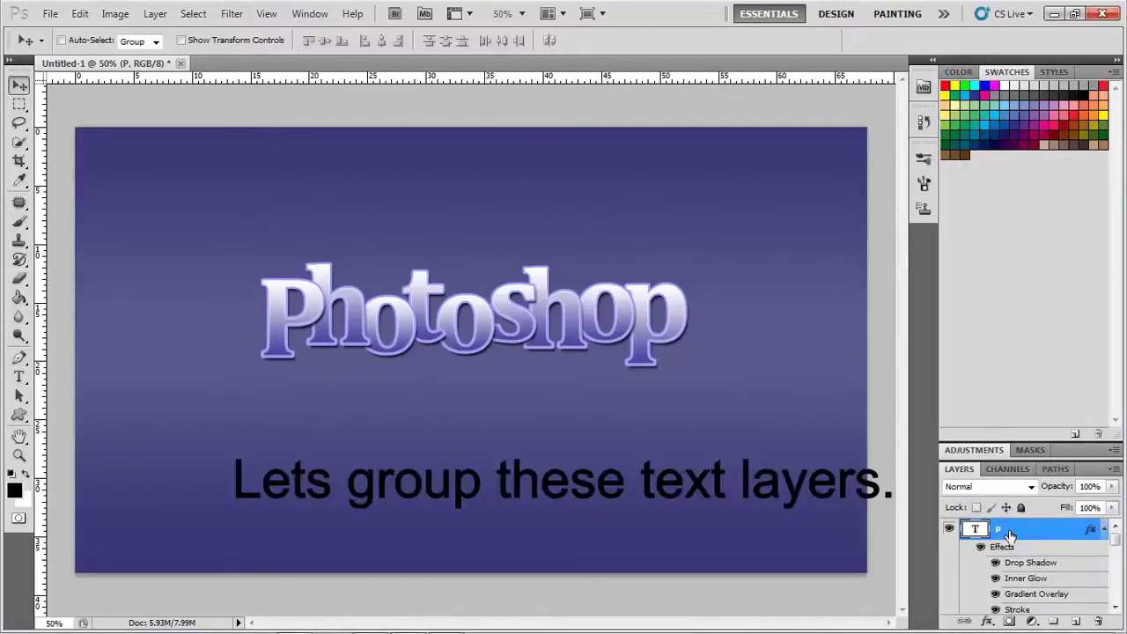
Select all the letter layers and group them into Group 1.
left_click_drag(985, 438, 978, 220)
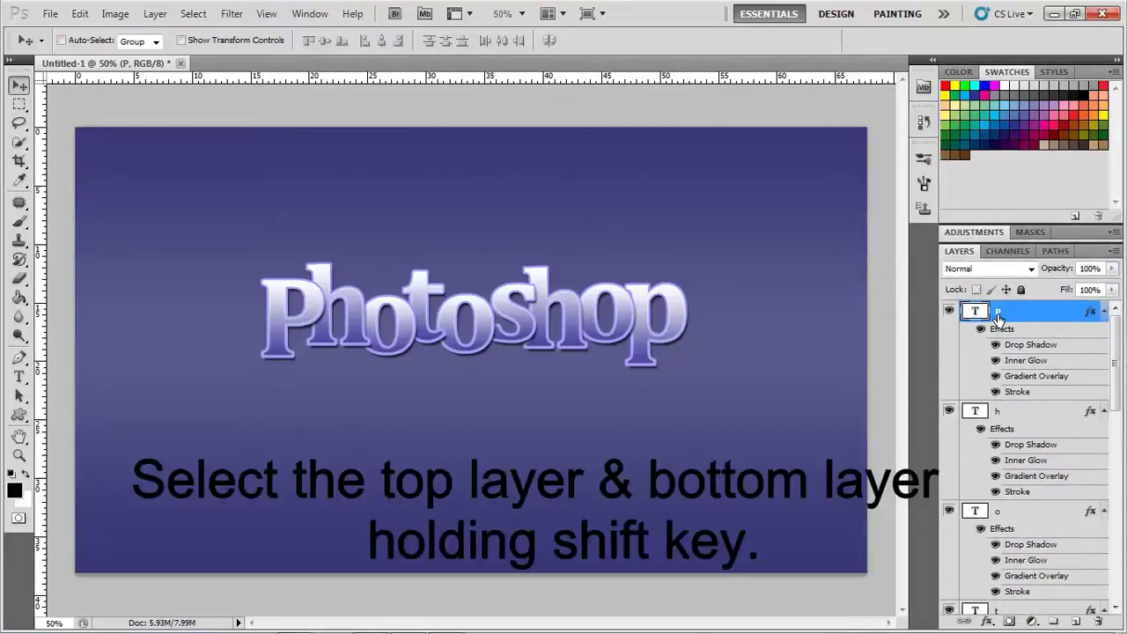
scroll(1000, 335, "down", 10)
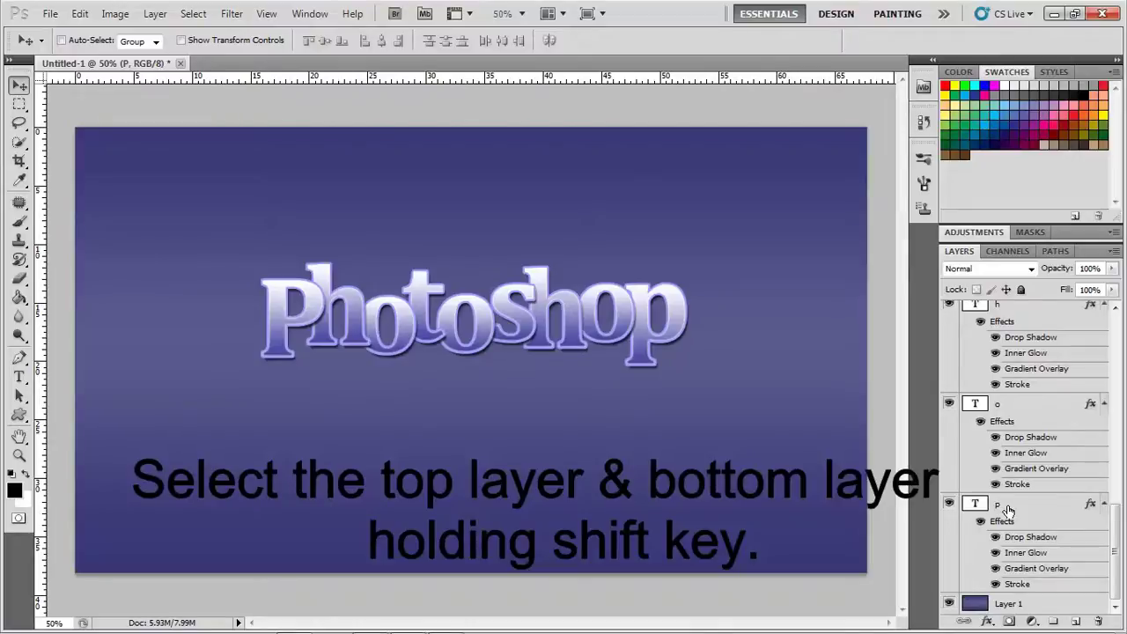
left_click(1009, 511, "shift")
key("ctrl+g")
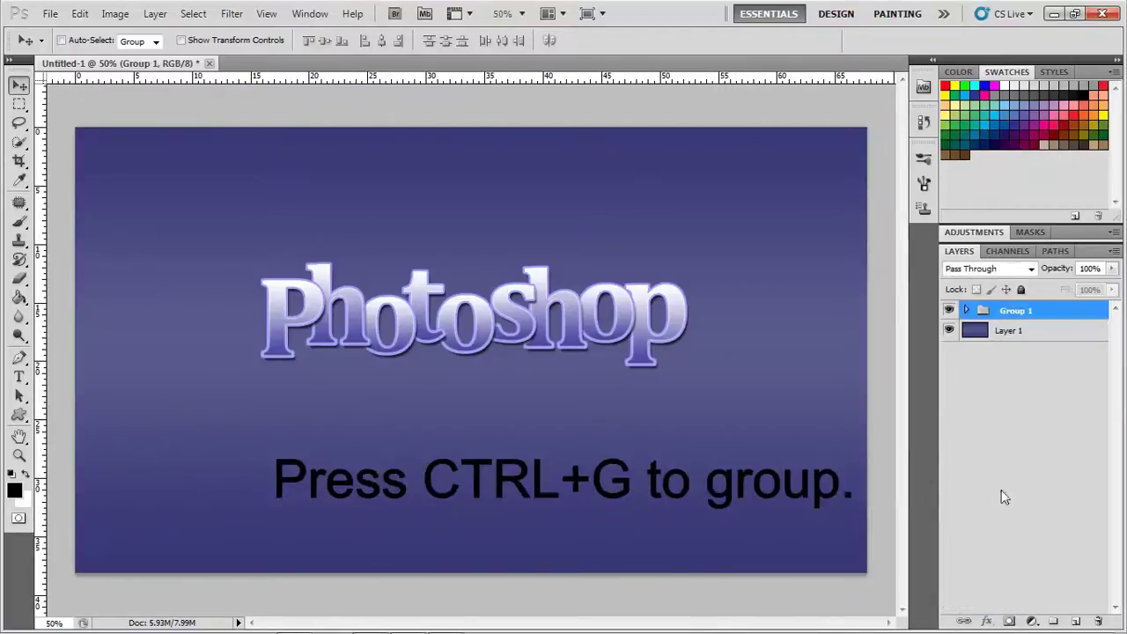
Toggle Group 1's visibility off and on, leaving the Photoshop text shown.
left_click(949, 311)
left_click(949, 311)
left_click(948, 311)
left_click(949, 311)
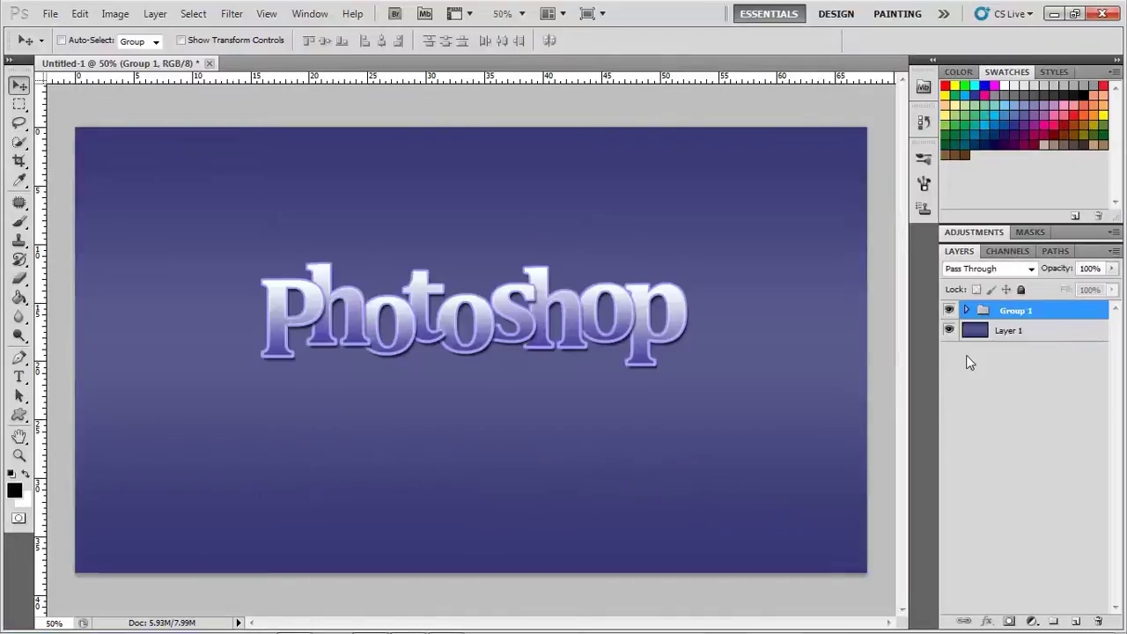
Add Layer 2 beneath Group 1 and set the foreground colour to light blue-violet #9e9efc.
left_click(1077, 623)
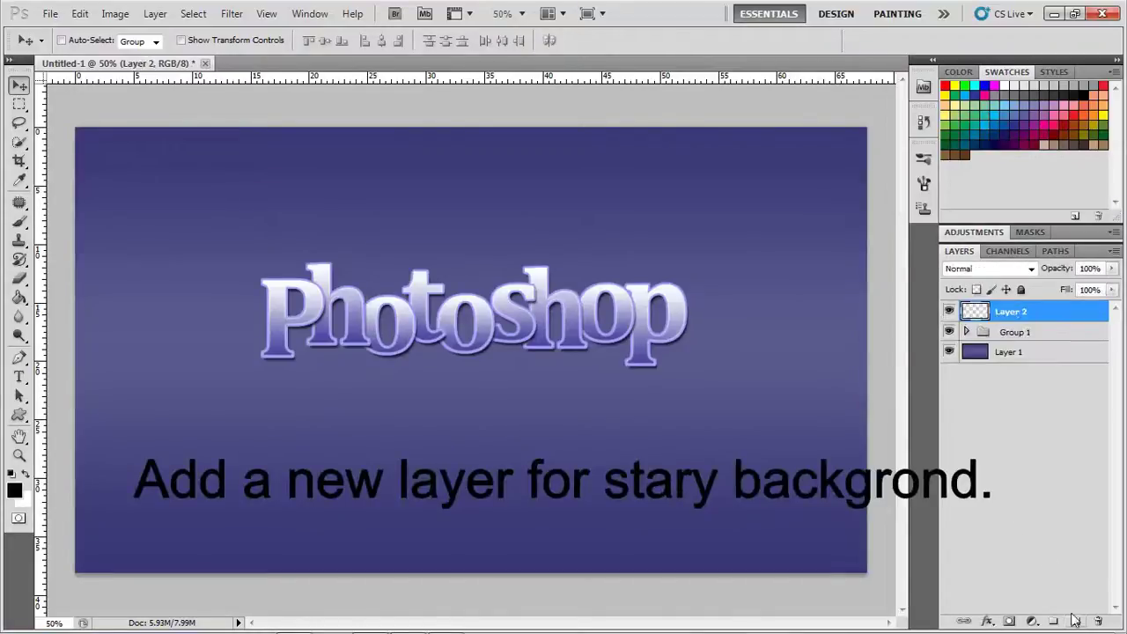
left_click_drag(985, 315, 980, 342)
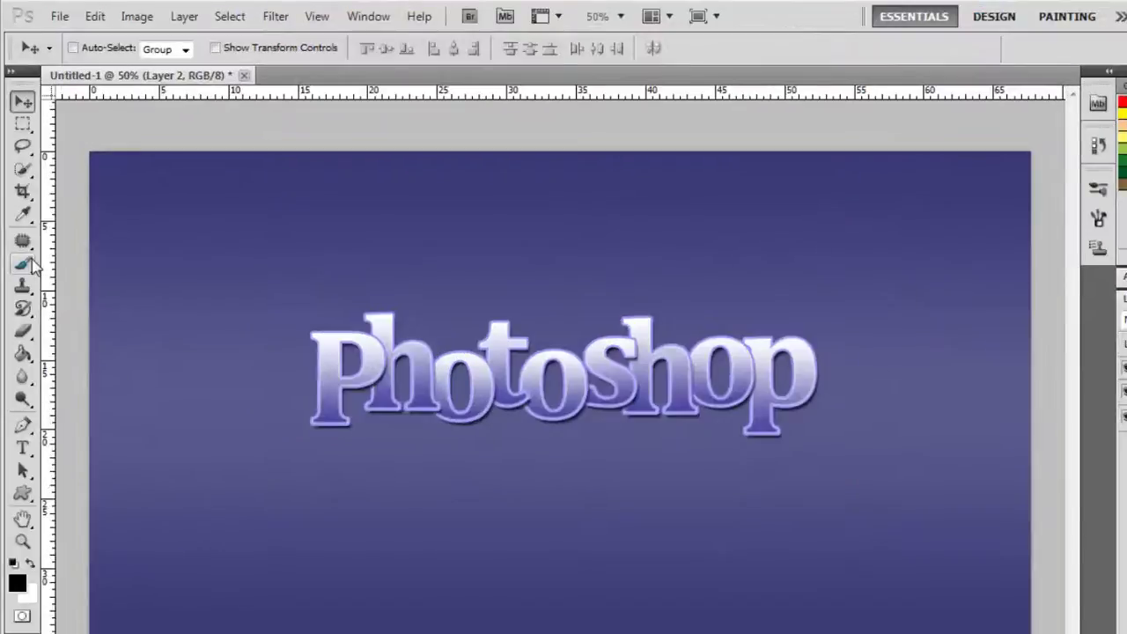
left_click(18, 220)
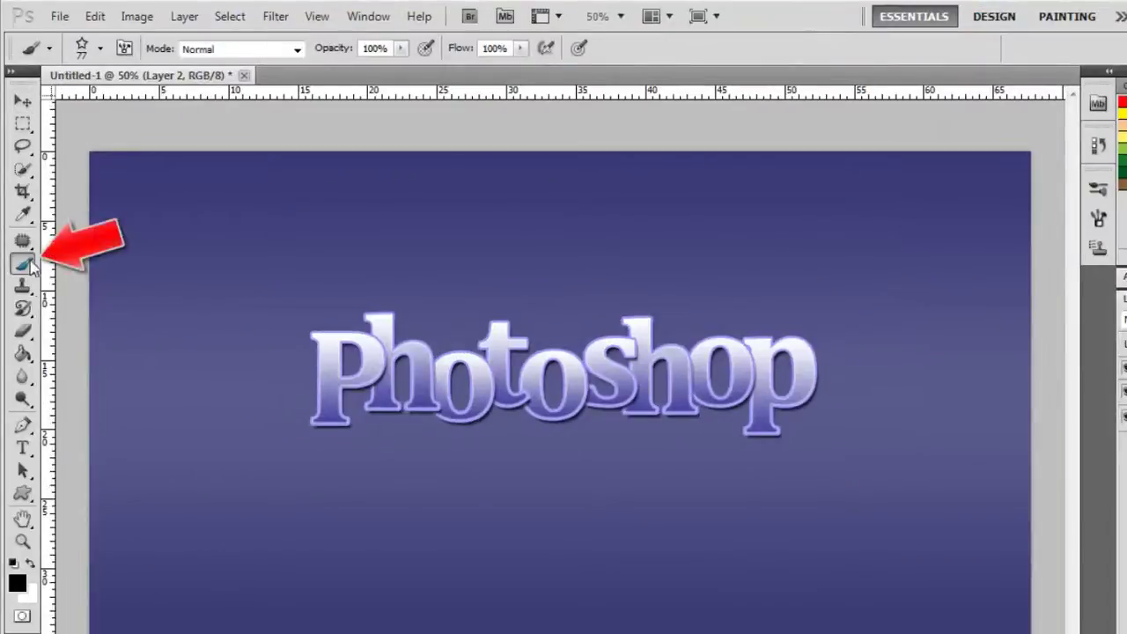
left_click(14, 490)
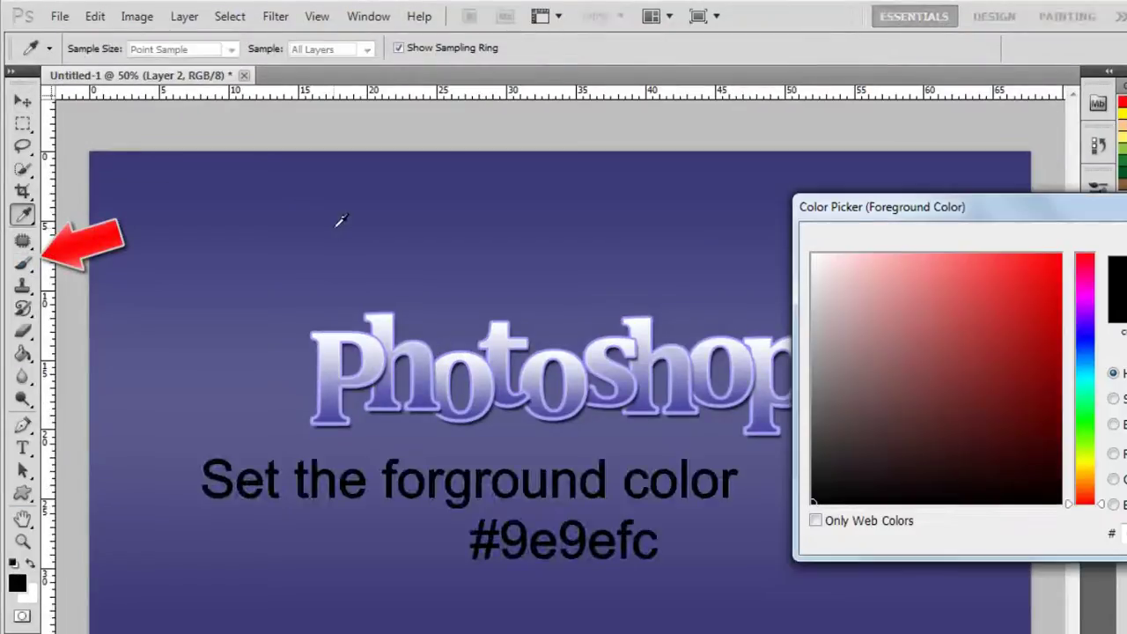
left_click(340, 316)
mouse_move(897, 338)
left_mouse_down()
mouse_move(913, 269)
mouse_move(904, 288)
left_mouse_up()
key("Return")
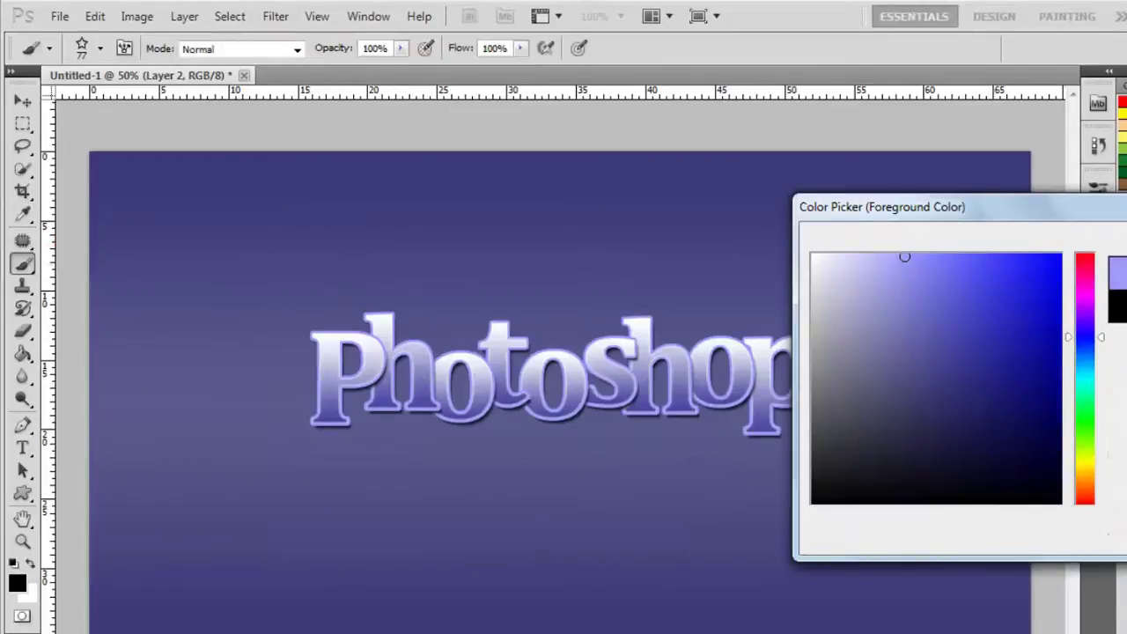
Choose the star-shaped tip in the Brush Preset picker.
left_click(101, 50)
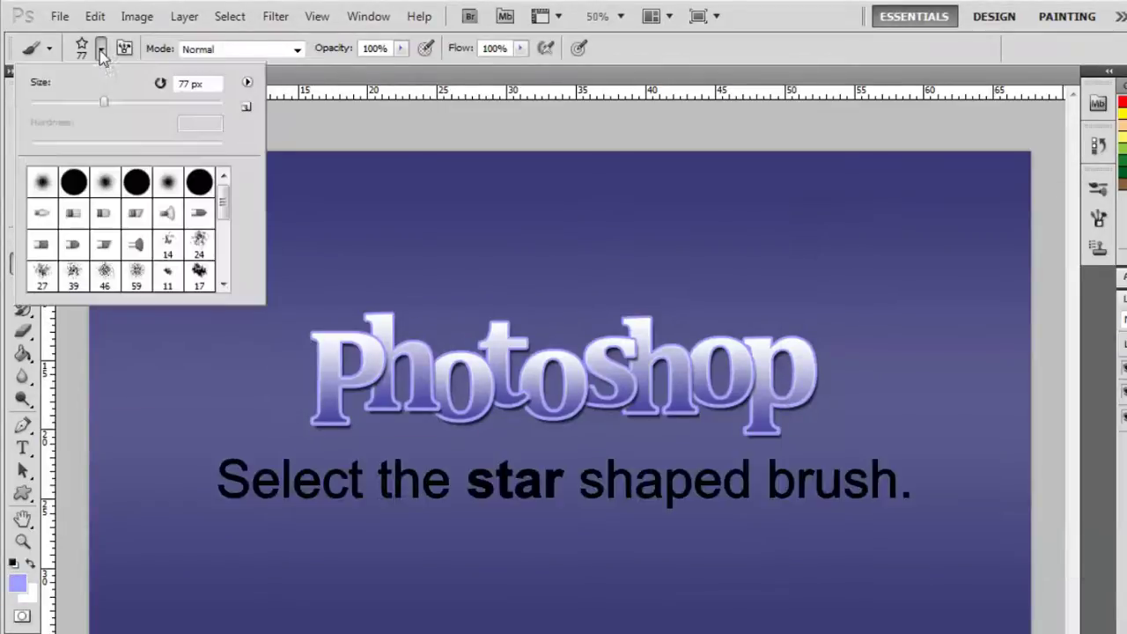
scroll(190, 265, "down", 4)
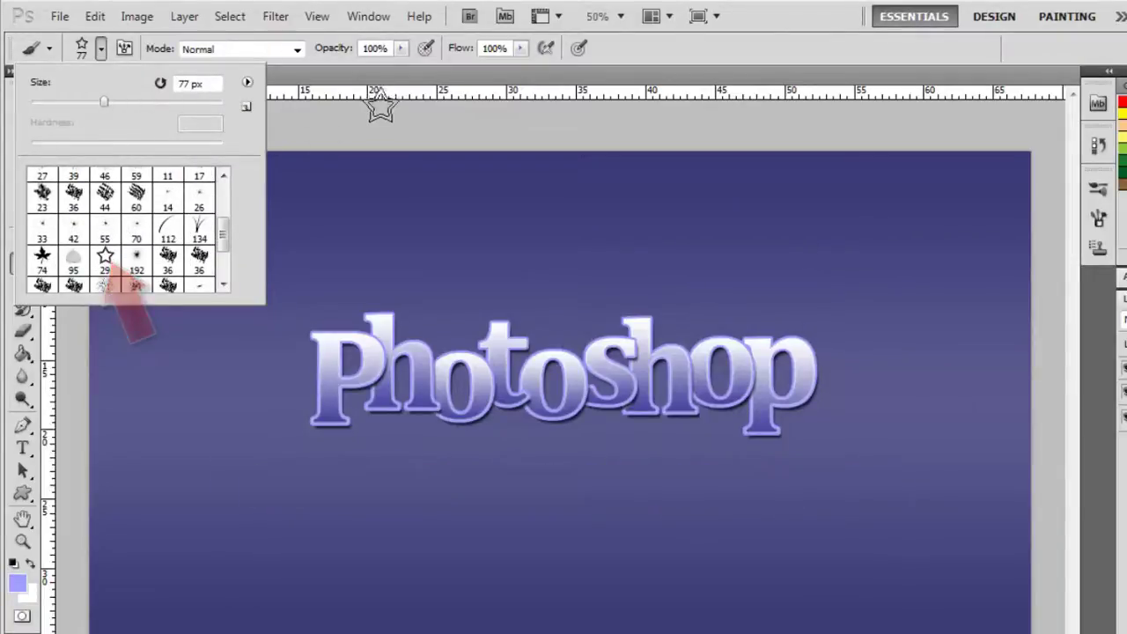
left_click(269, 249)
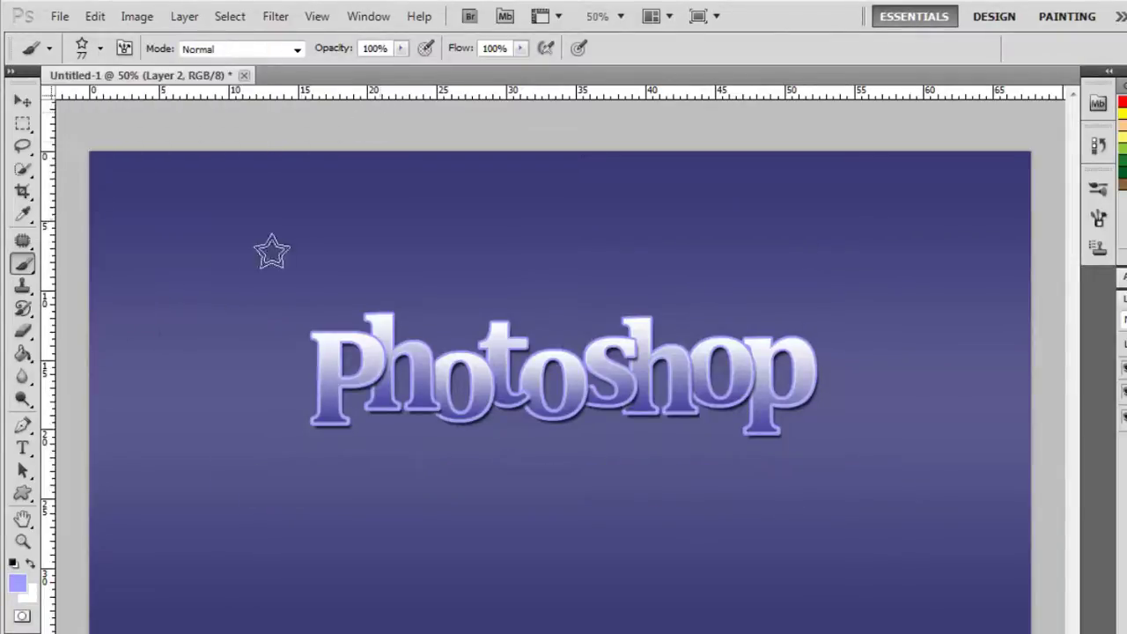
Set brush size 75 px, 150% spacing, 100% size jitter, 800% scattering, with Smoothing on.
left_click(1096, 220)
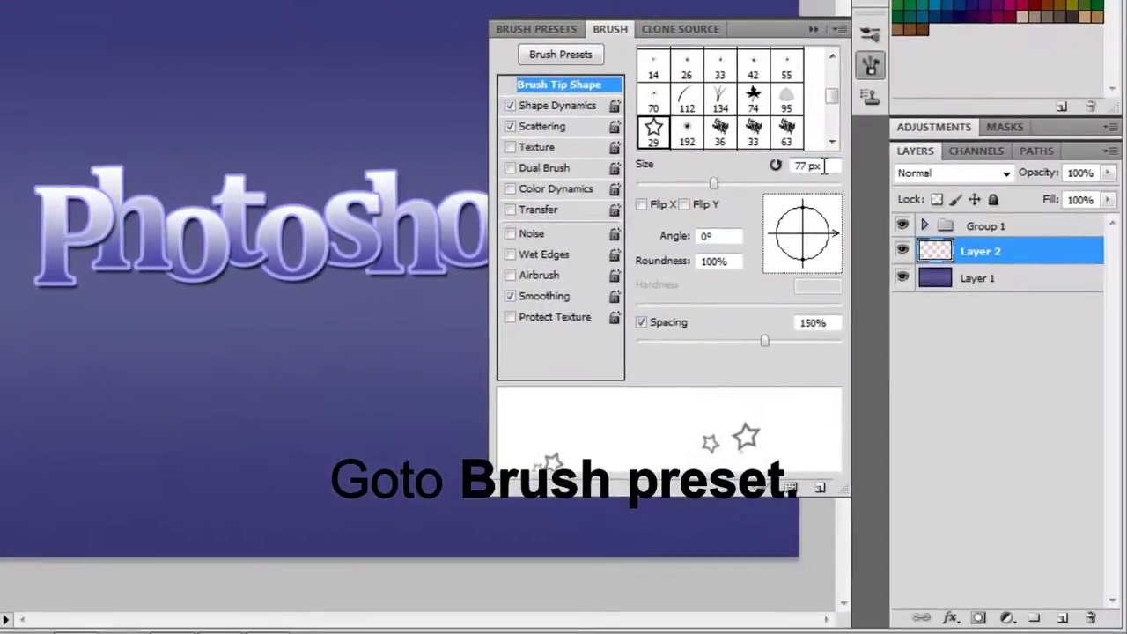
left_click(823, 168)
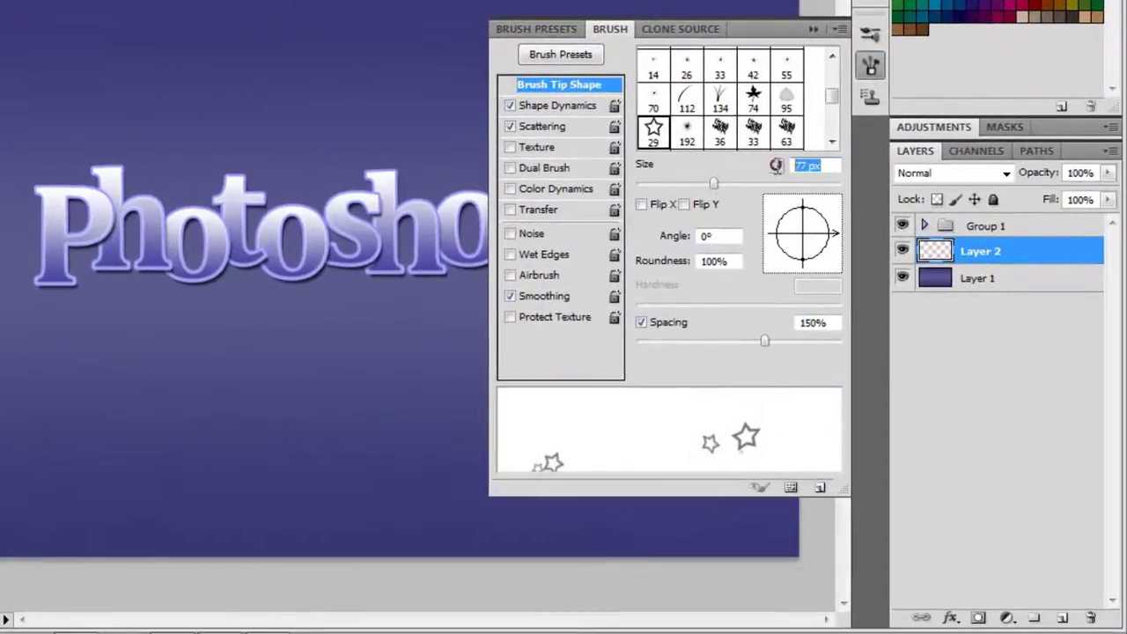
type("75")
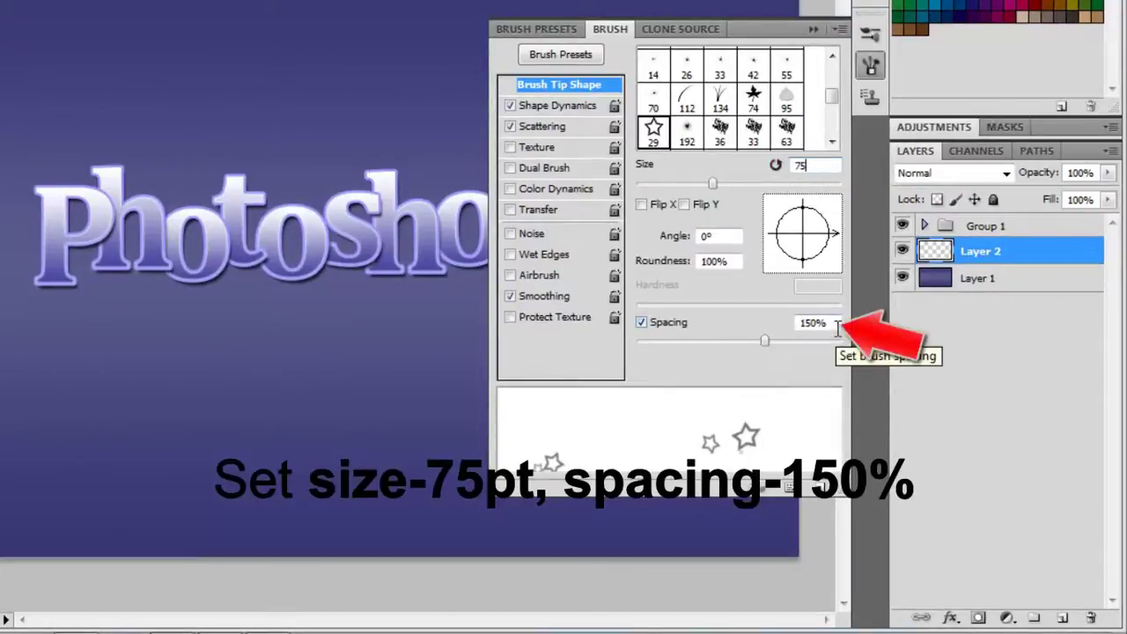
left_click(768, 325)
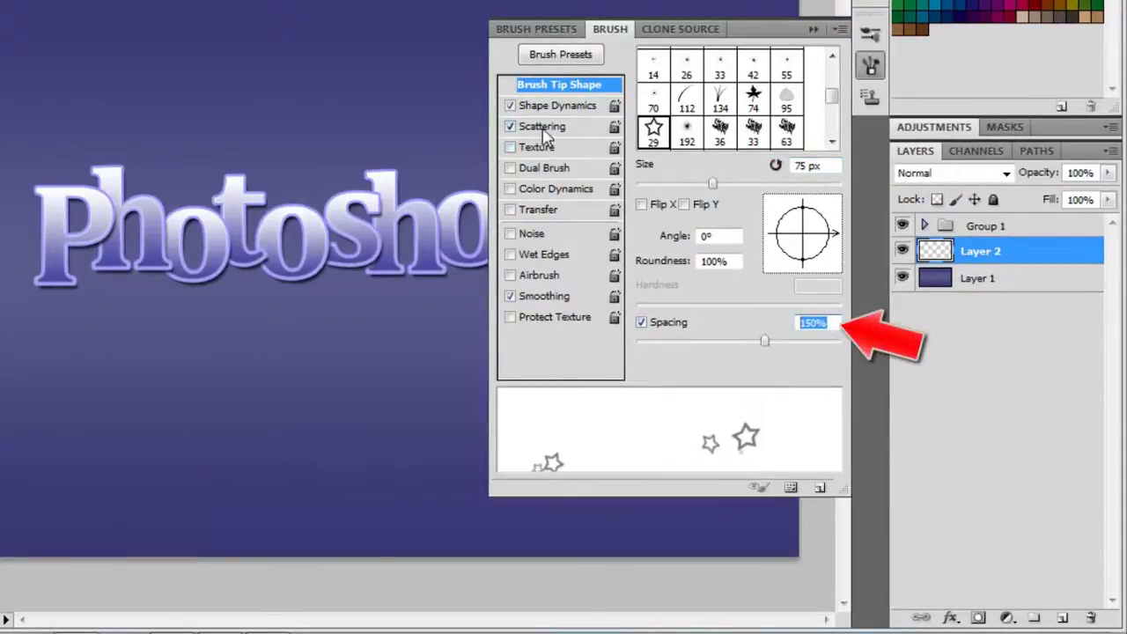
left_click(560, 105)
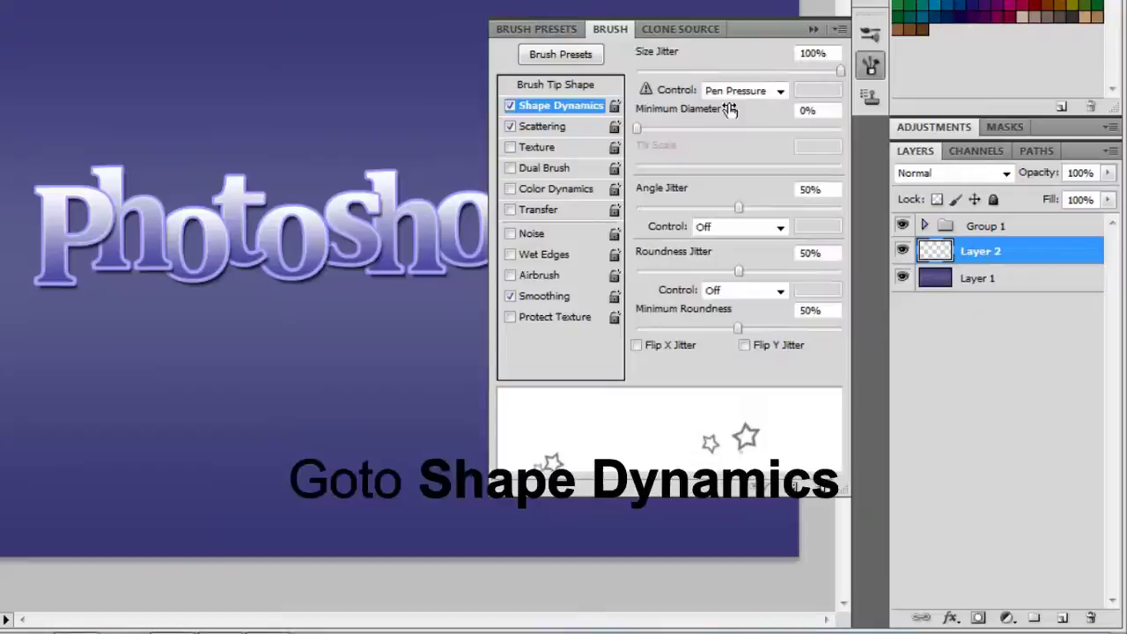
left_click(822, 56)
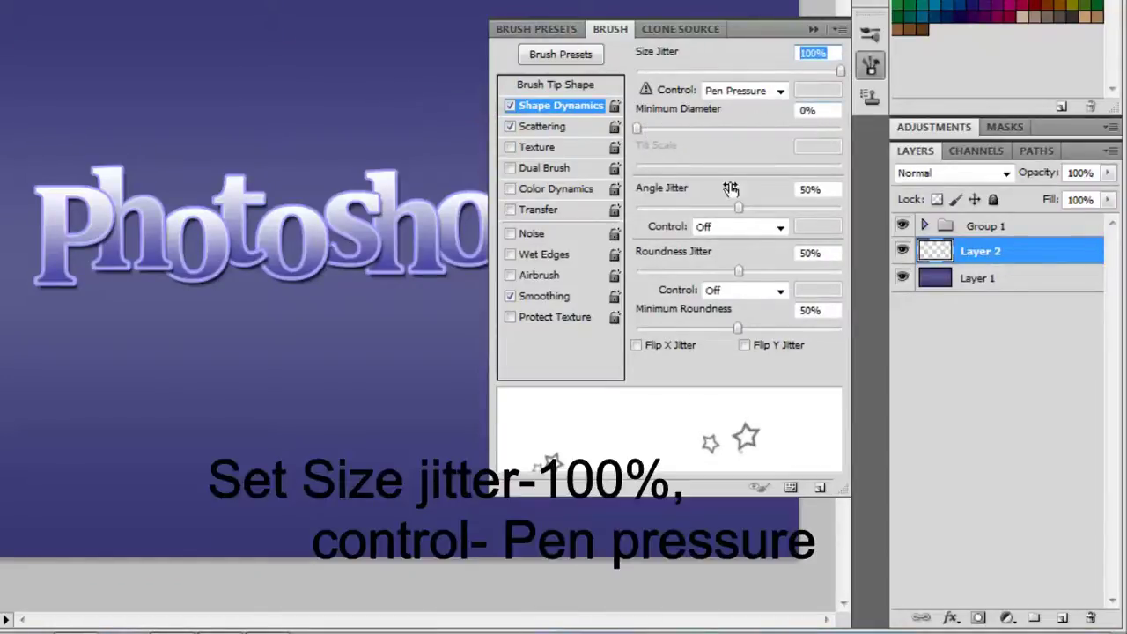
left_click(548, 128)
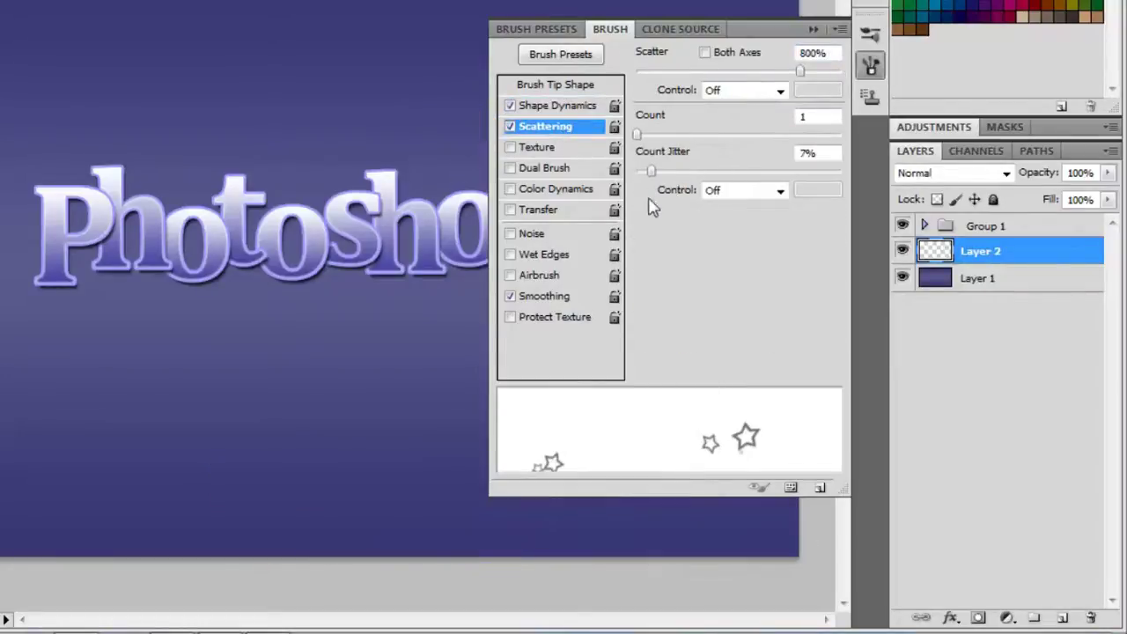
left_click(534, 299)
left_click(529, 304)
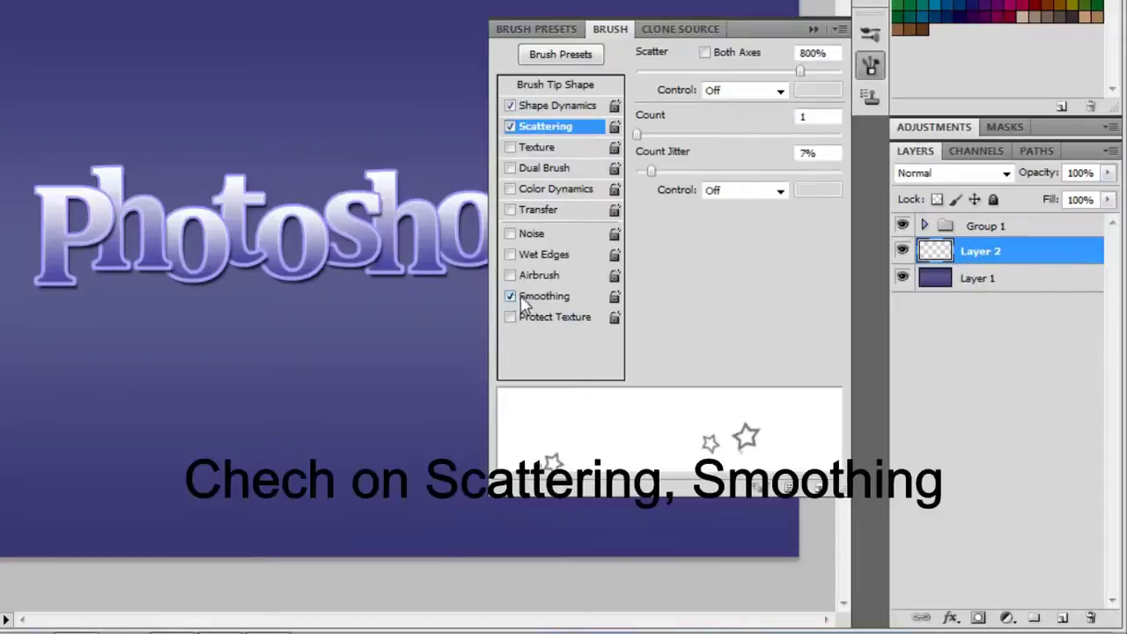
left_click(557, 108)
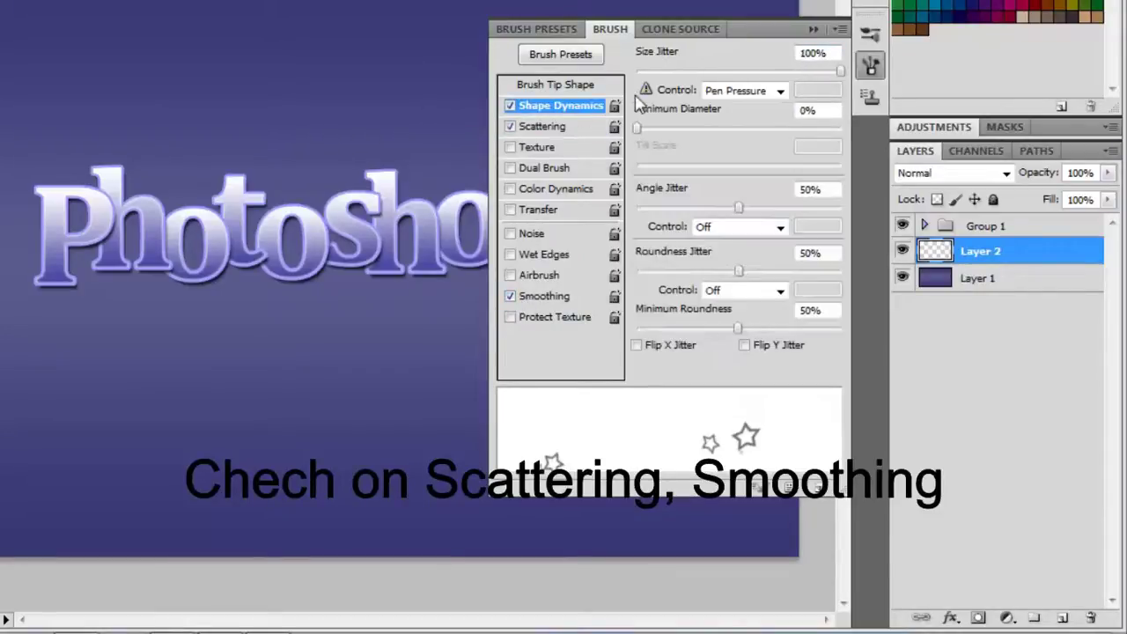
left_click(814, 29)
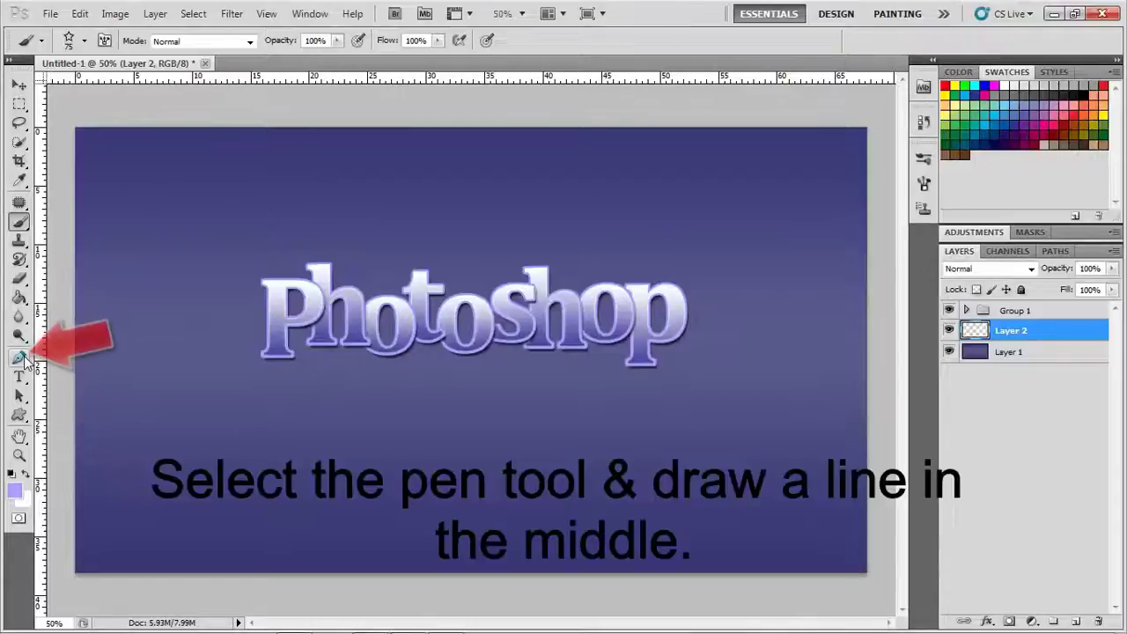
Draw a straight horizontal path across the middle of the image with the Pen tool.
left_click(19, 358)
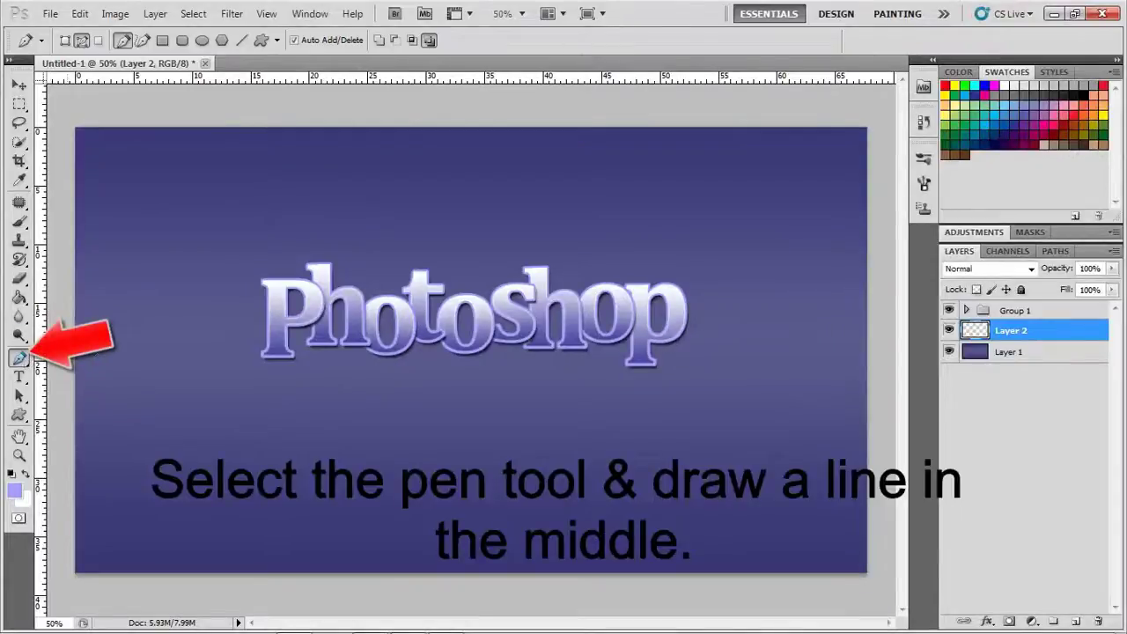
left_click(64, 311)
left_click(878, 312)
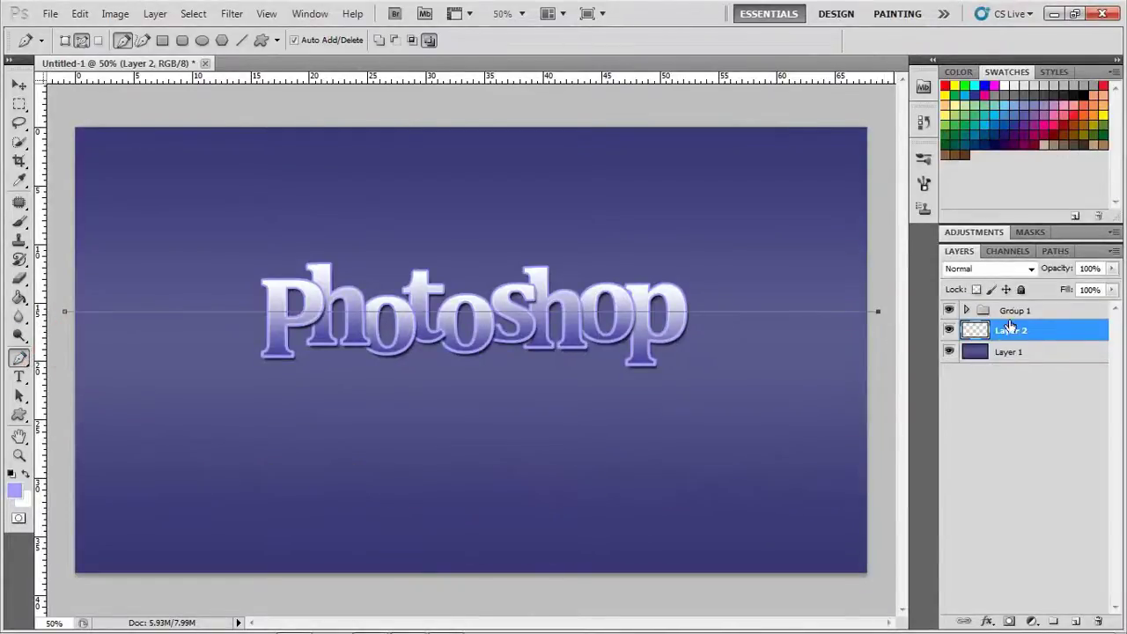
Stroke the Work Path with the star brush, then hide the path line.
left_click(1054, 251)
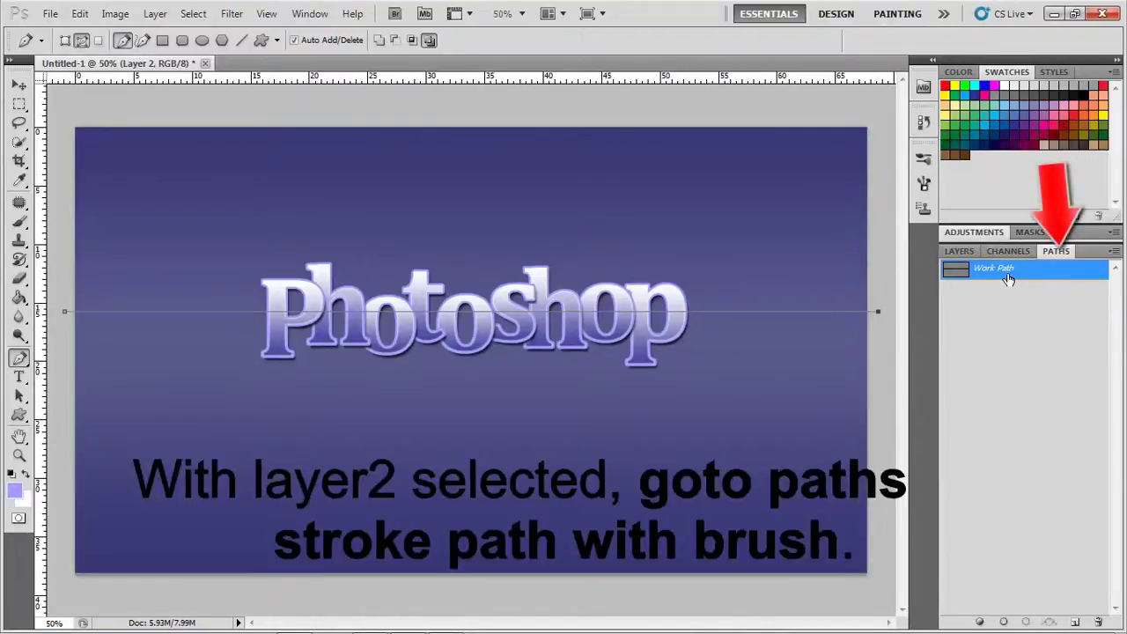
right_click(1009, 279)
left_click(1024, 372)
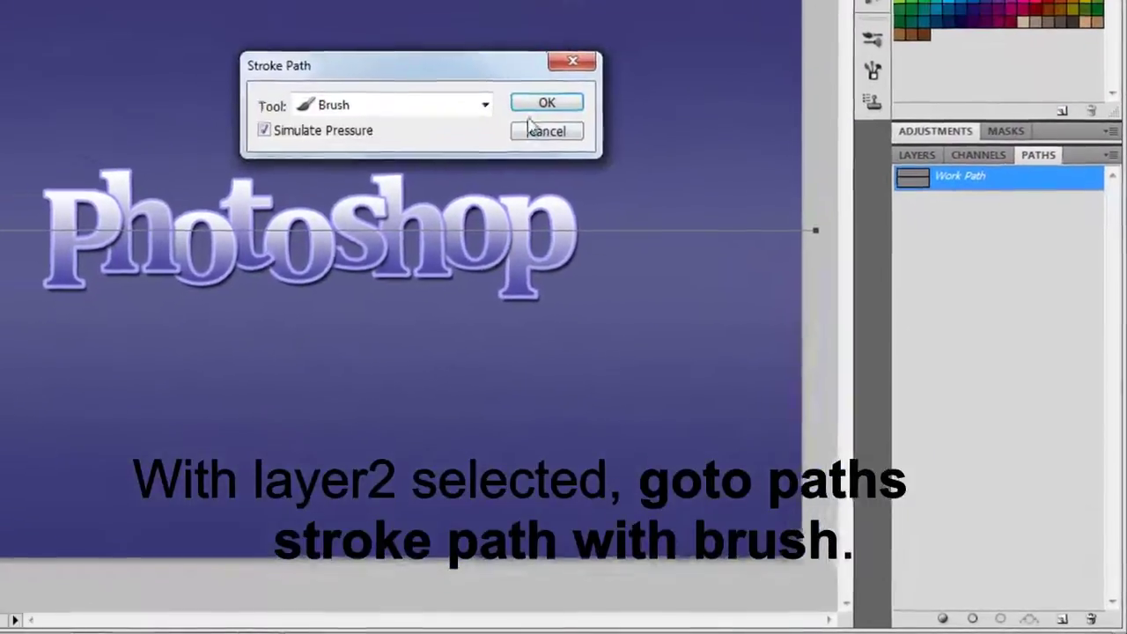
left_click(534, 106)
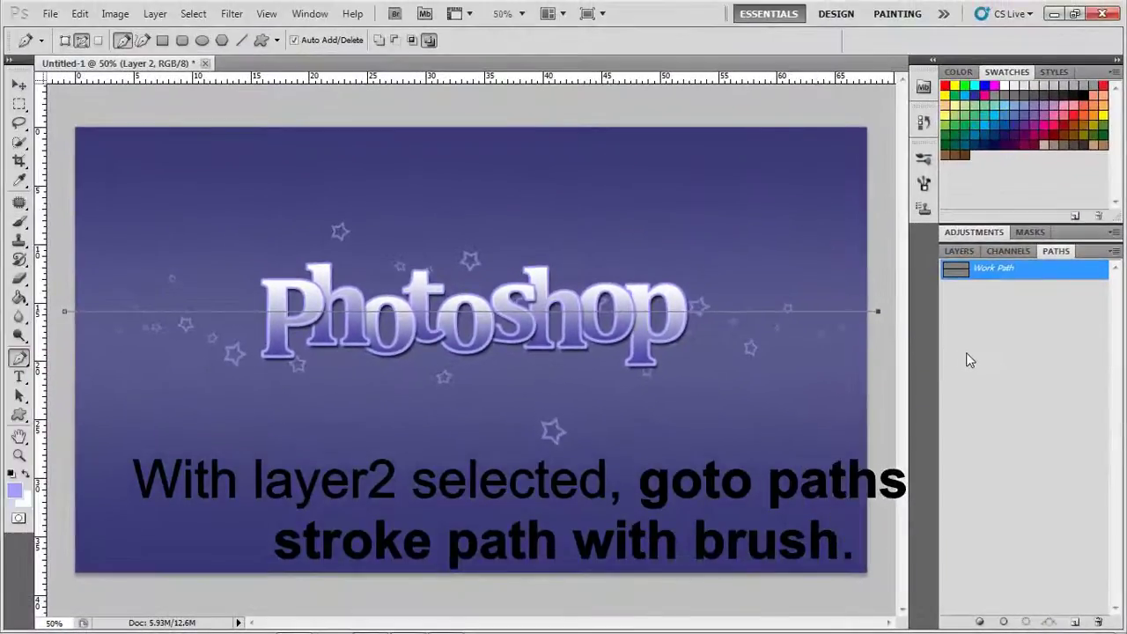
left_click(967, 353)
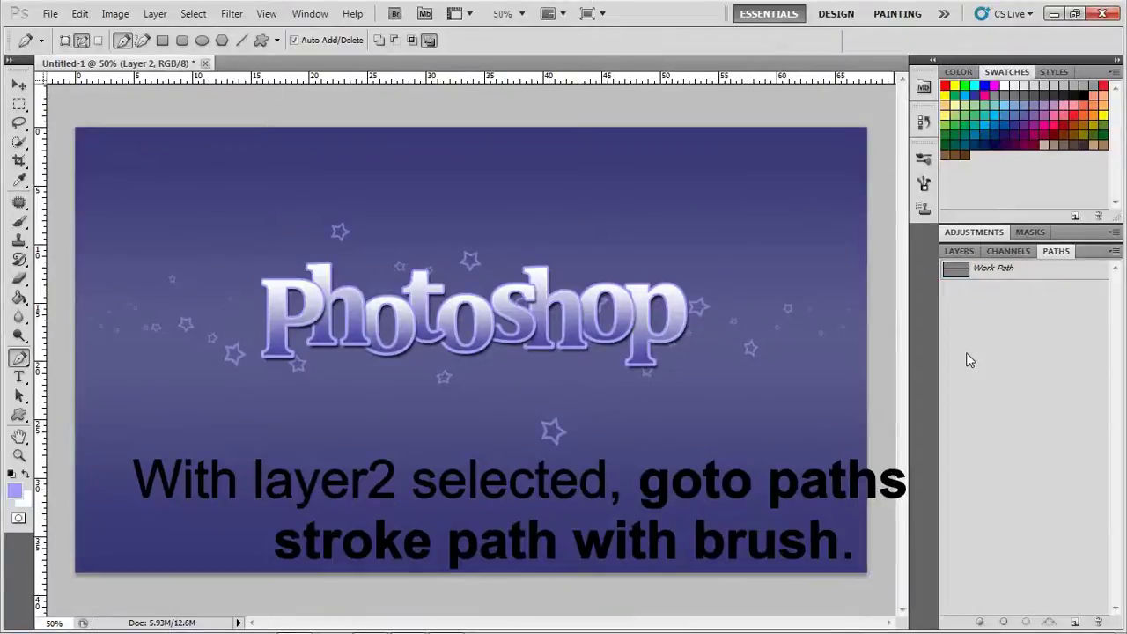
Duplicate the star layer as Layer 2 copy.
left_click(951, 252)
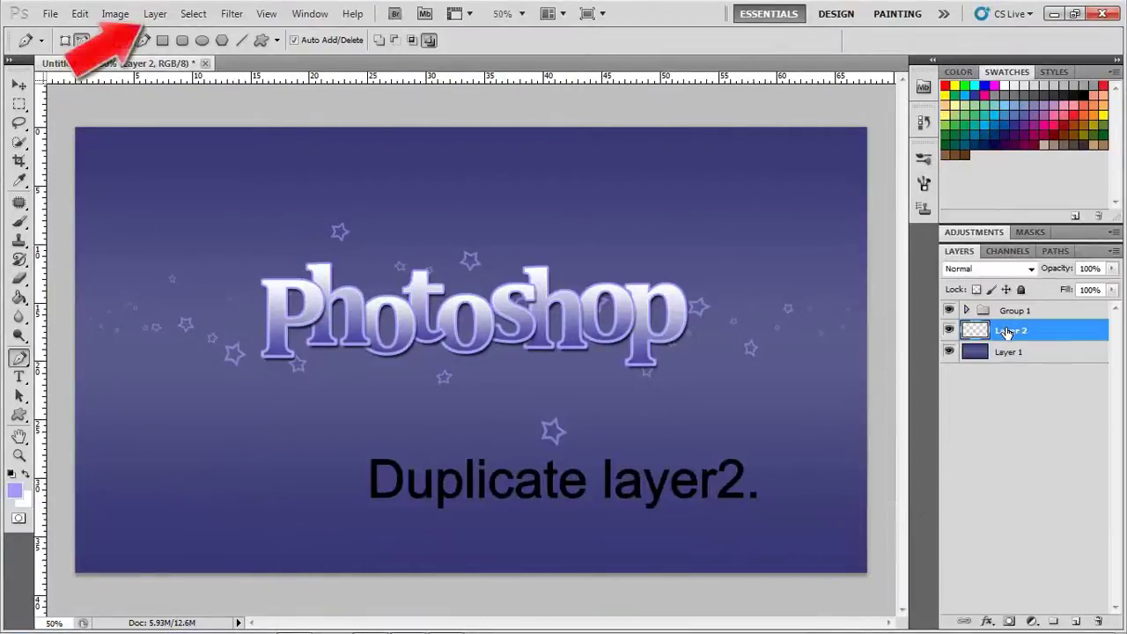
left_click(155, 13)
left_click(189, 43)
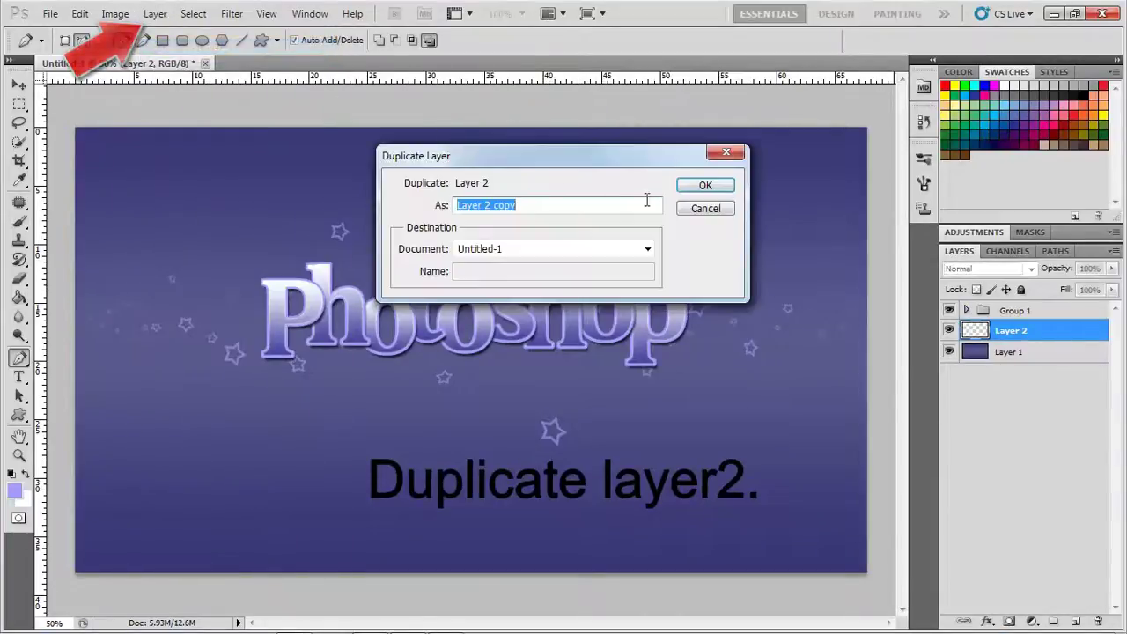
left_click(705, 186)
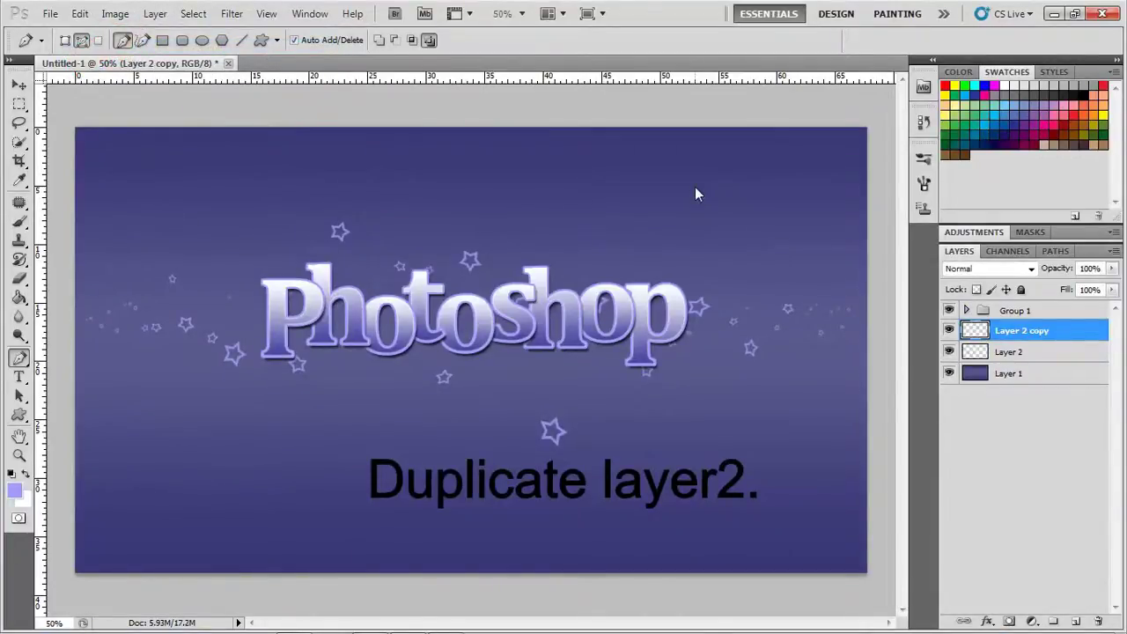
Bring up the Gaussian Blur filter for the original Layer 2.
left_click(1008, 353)
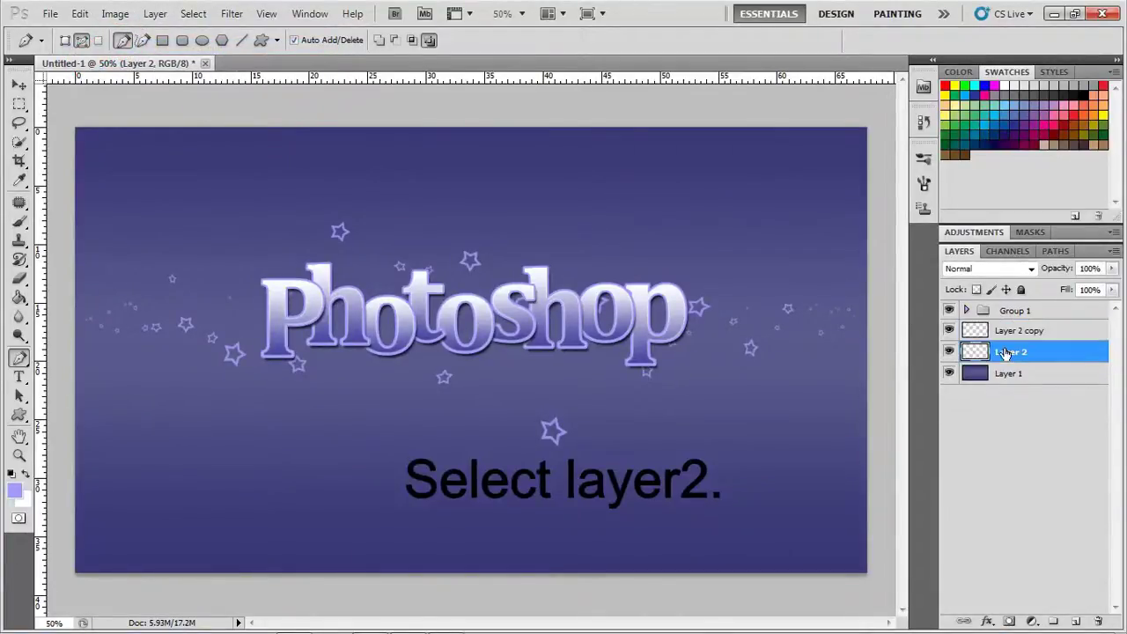
left_click(235, 14)
mouse_move(387, 164)
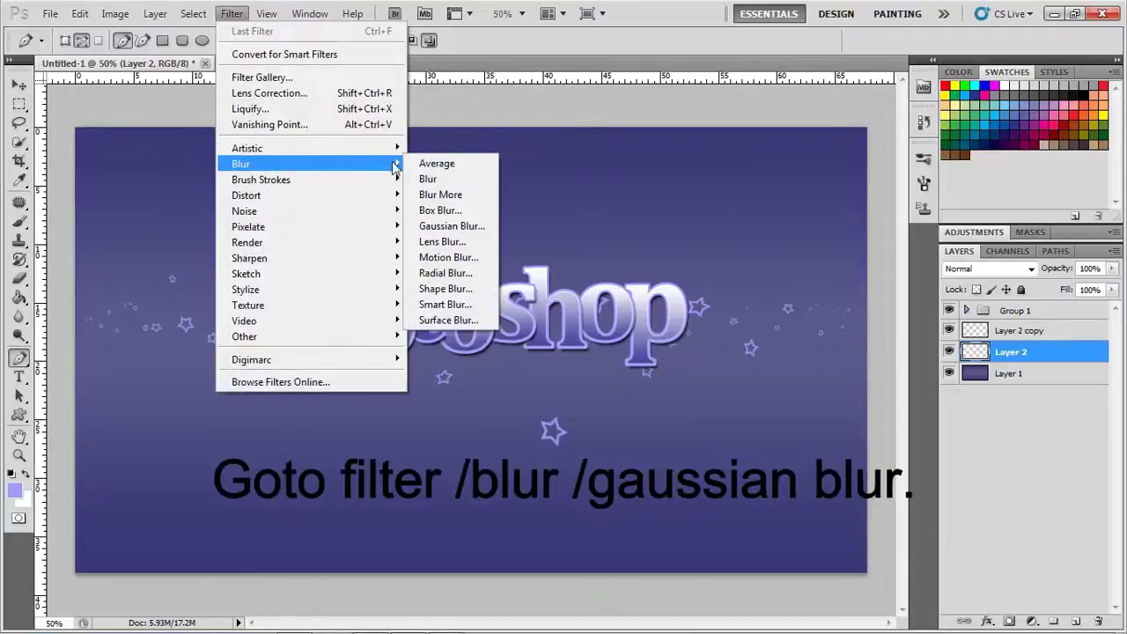
left_click(440, 227)
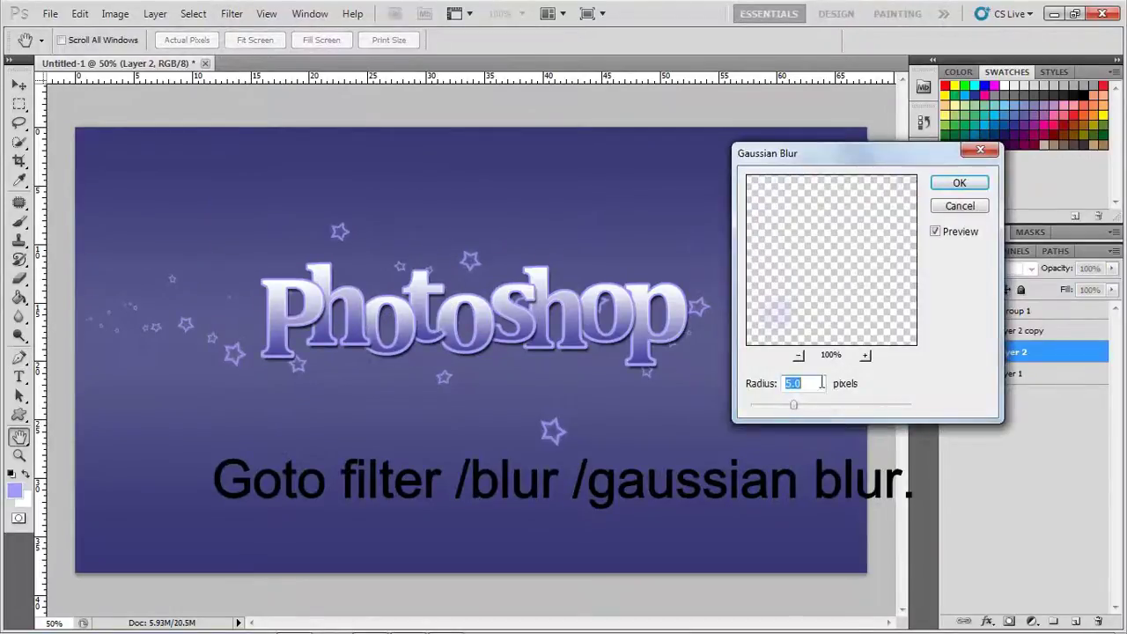